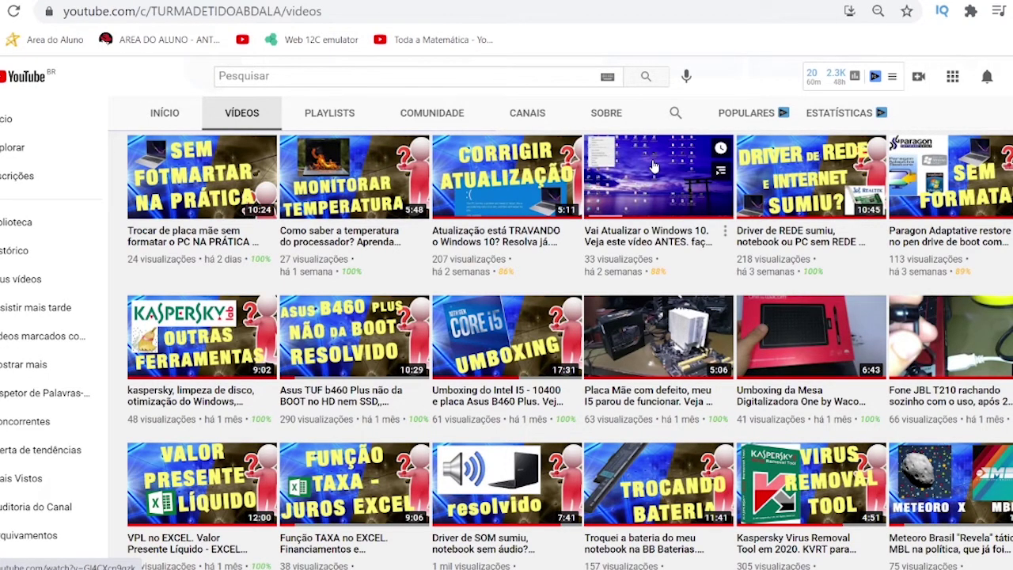
pyautogui.moveTo(482, 221)
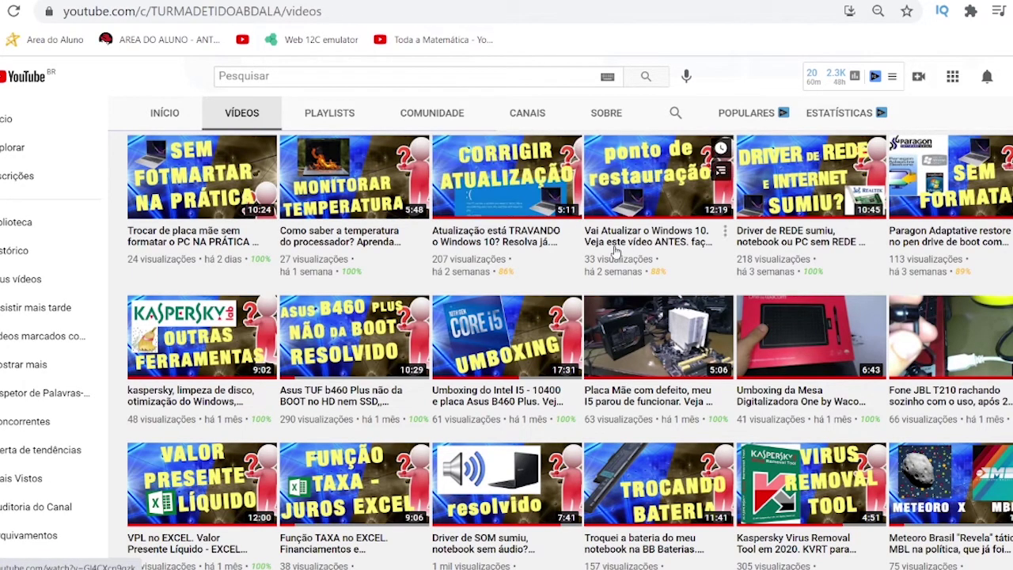
pyautogui.scroll(-2, 452, 431)
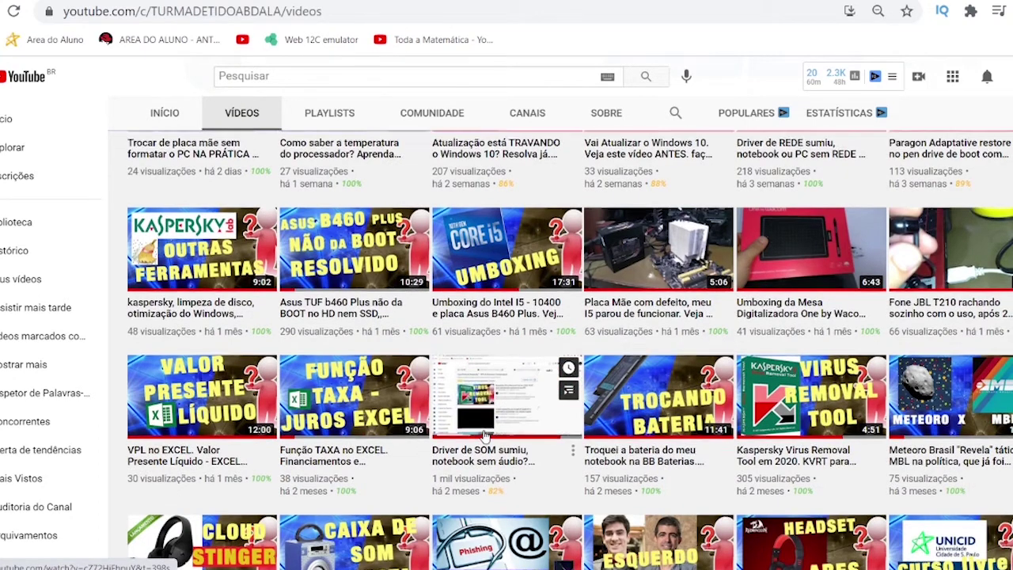
pyautogui.scroll(2, 499, 391)
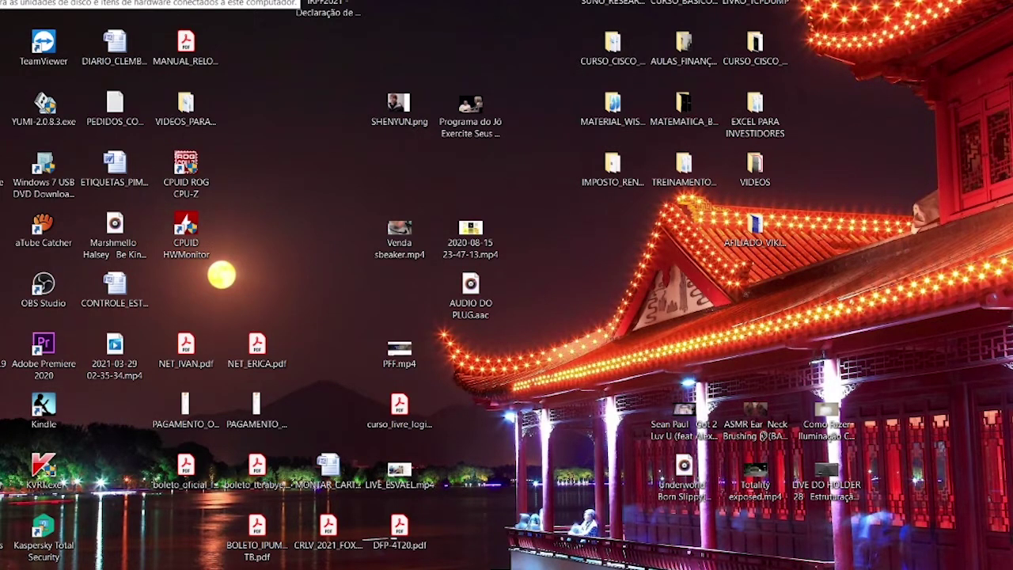
# - Open this computer's system properties and view the Device Manager from its related settings
pyautogui.rightClick(4, 3)
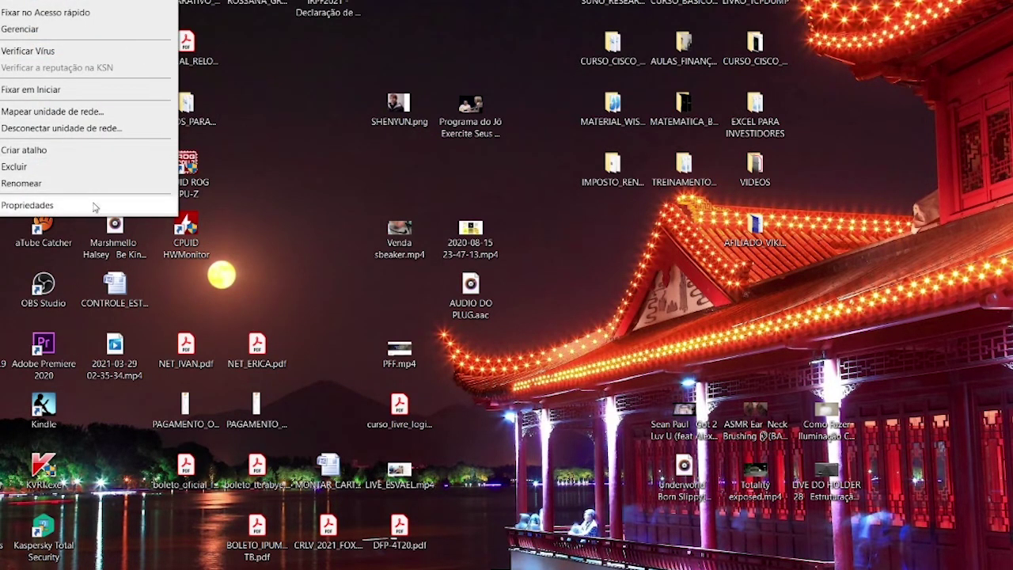
pyautogui.click(238, 183)
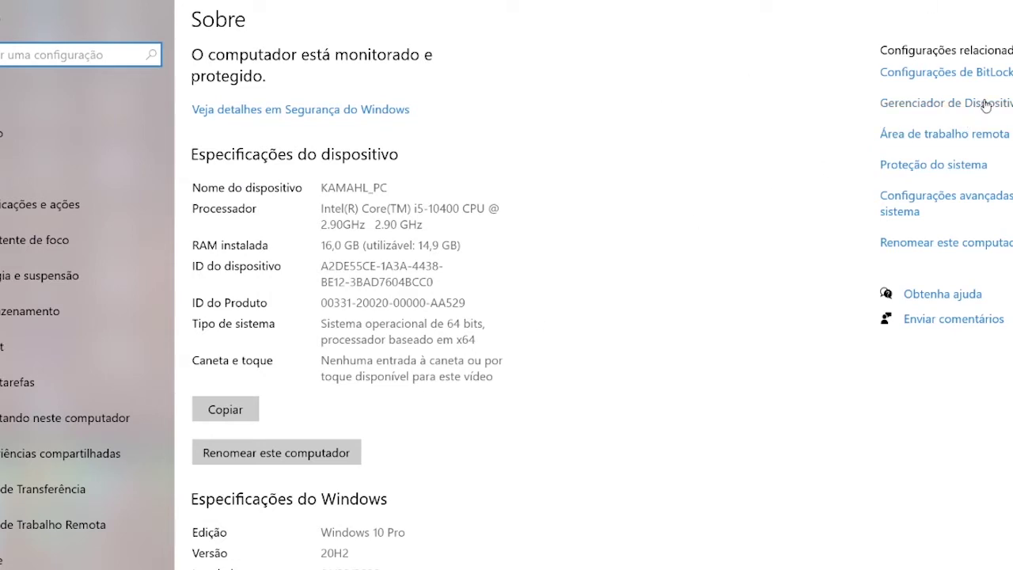
pyautogui.click(906, 106)
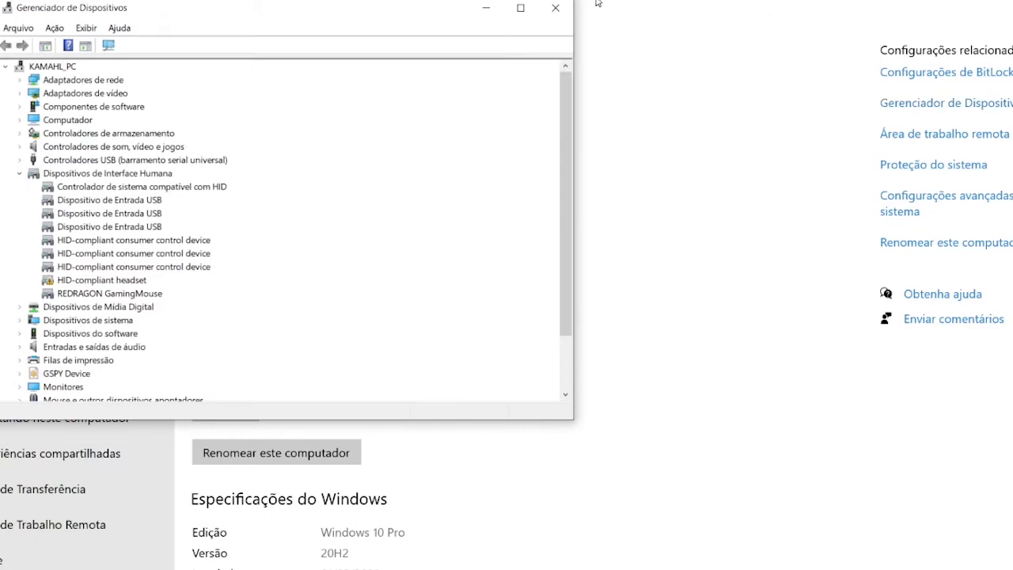
pyautogui.click(554, 8)
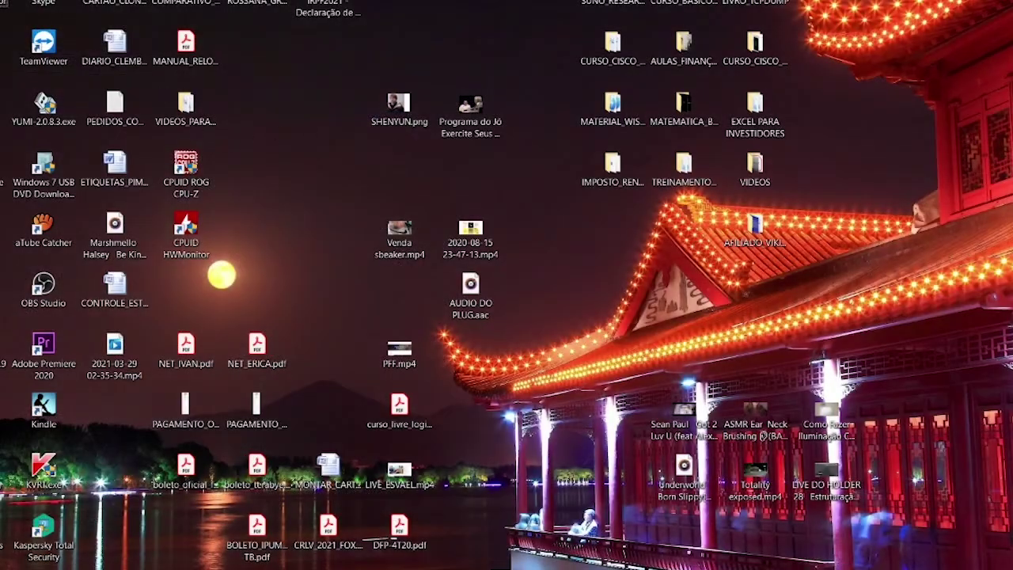
pyautogui.rightClick(8, 4)
pyautogui.click(42, 208)
# - Open Computer Management for this computer, show the Device Manager and adjust the width of the console tree
pyautogui.rightClick(7, 8)
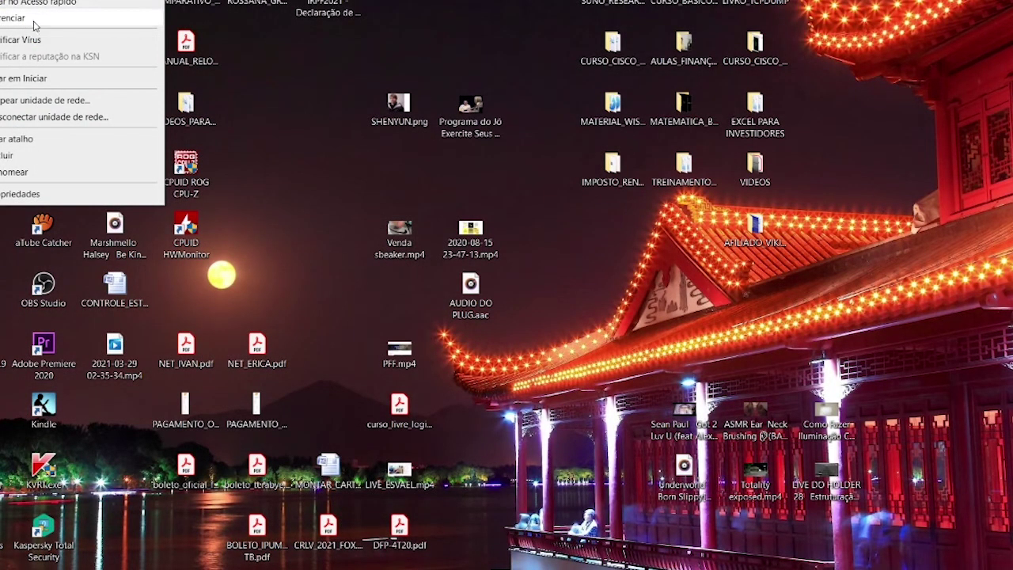
pyautogui.click(34, 19)
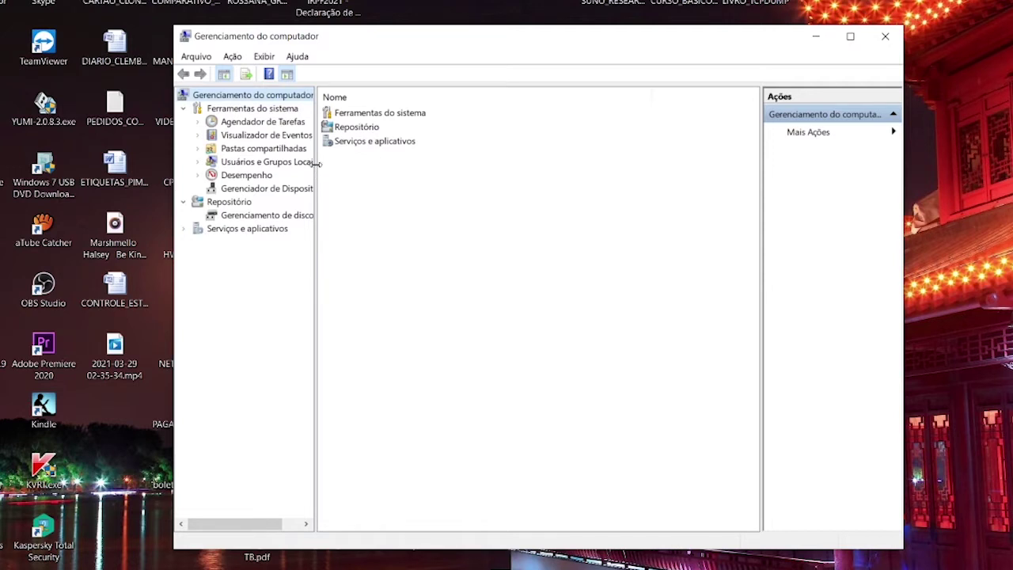
pyautogui.moveTo(316, 168); pyautogui.dragTo(494, 166)
pyautogui.click(298, 187)
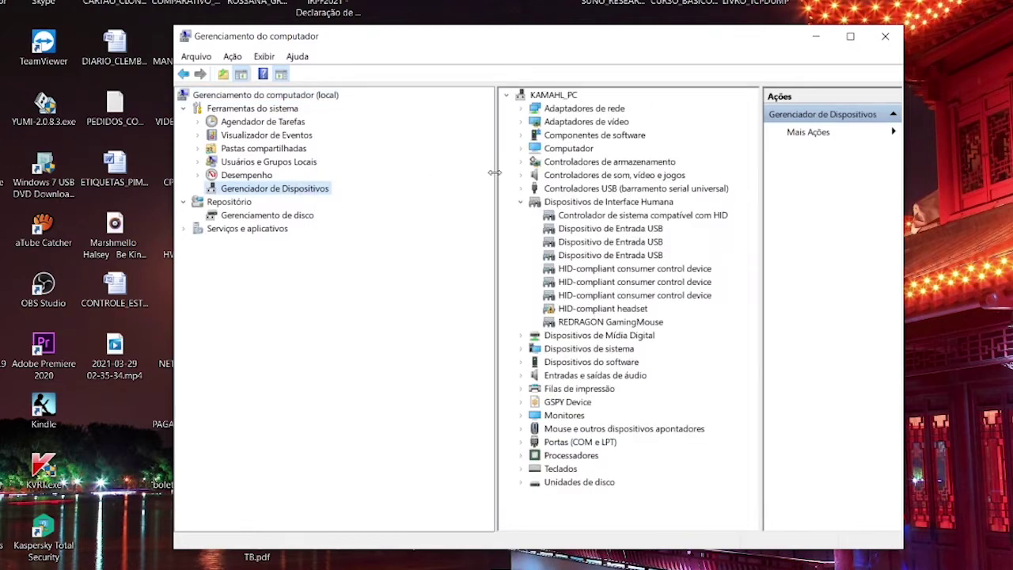
pyautogui.moveTo(491, 176); pyautogui.dragTo(400, 148)
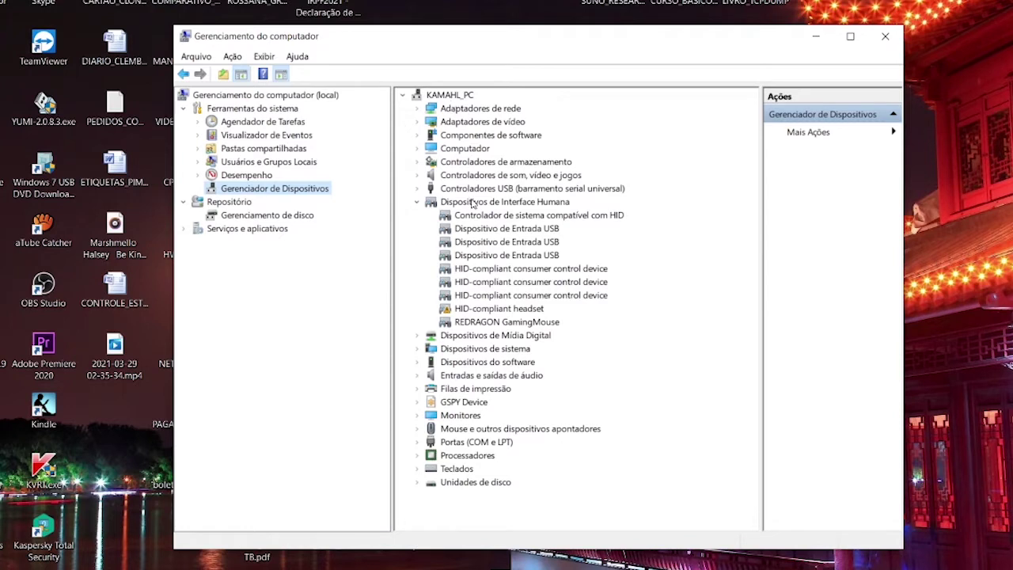
# - Uninstall the HID-compliant headset under the human interface devices and scan the computer for hardware changes
pyautogui.click(508, 311)
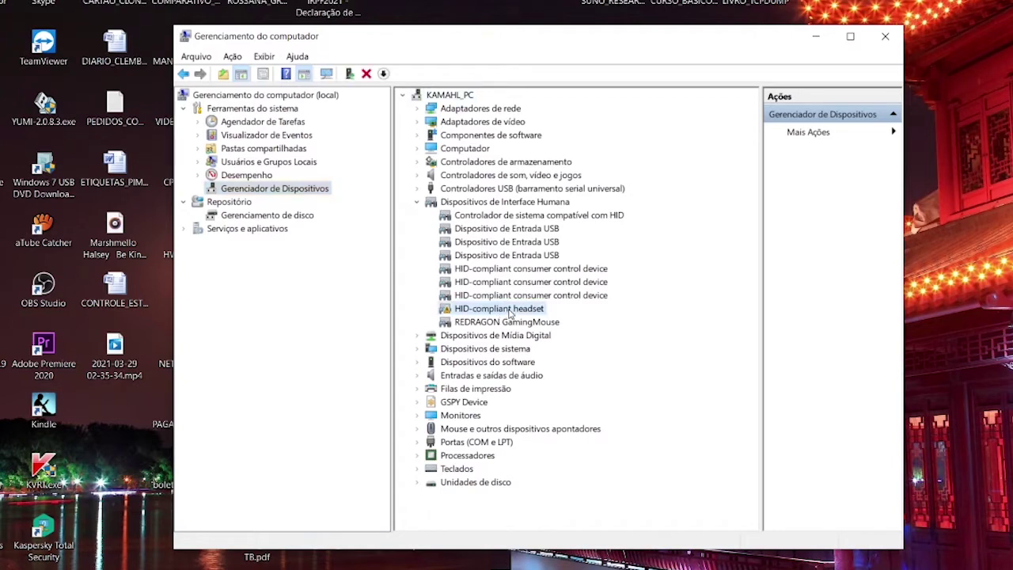
pyautogui.press('Delete')
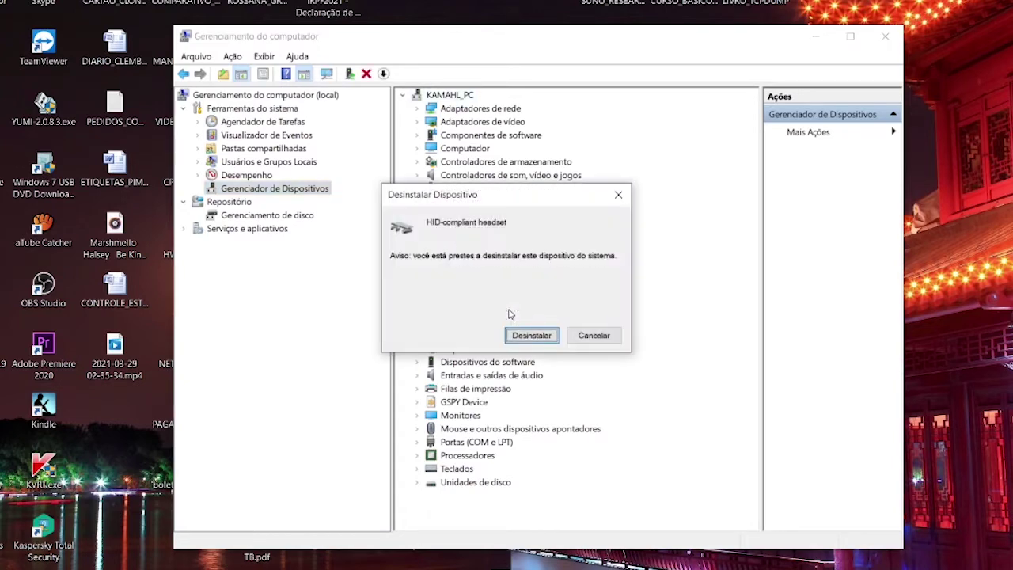
pyautogui.press('Return')
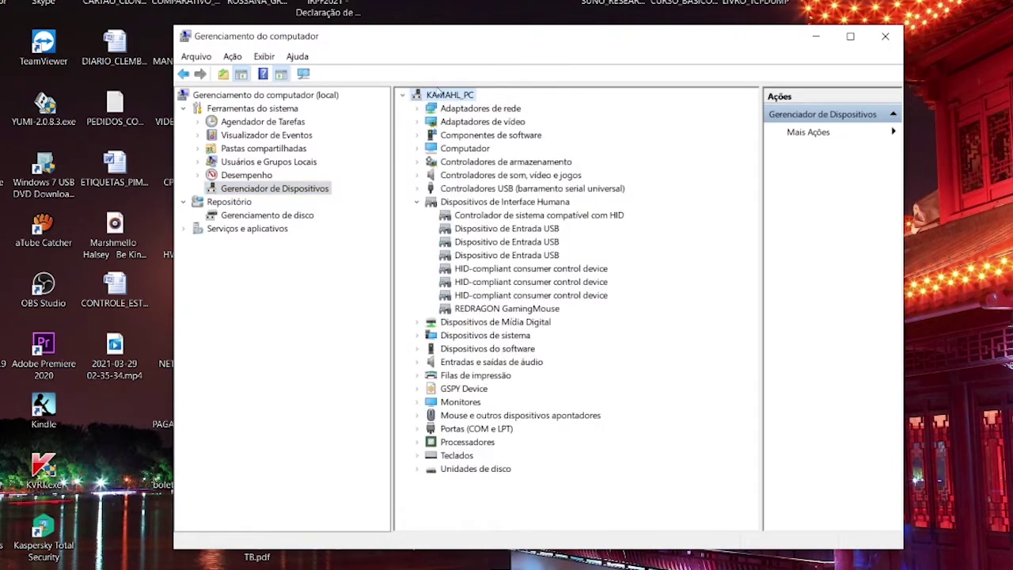
pyautogui.rightClick(449, 93)
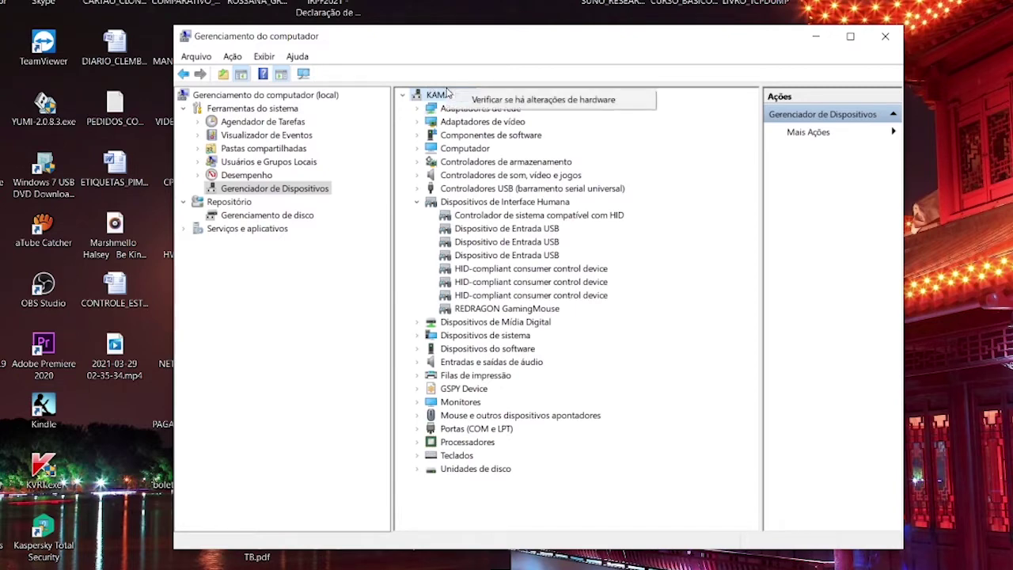
pyautogui.click(481, 105)
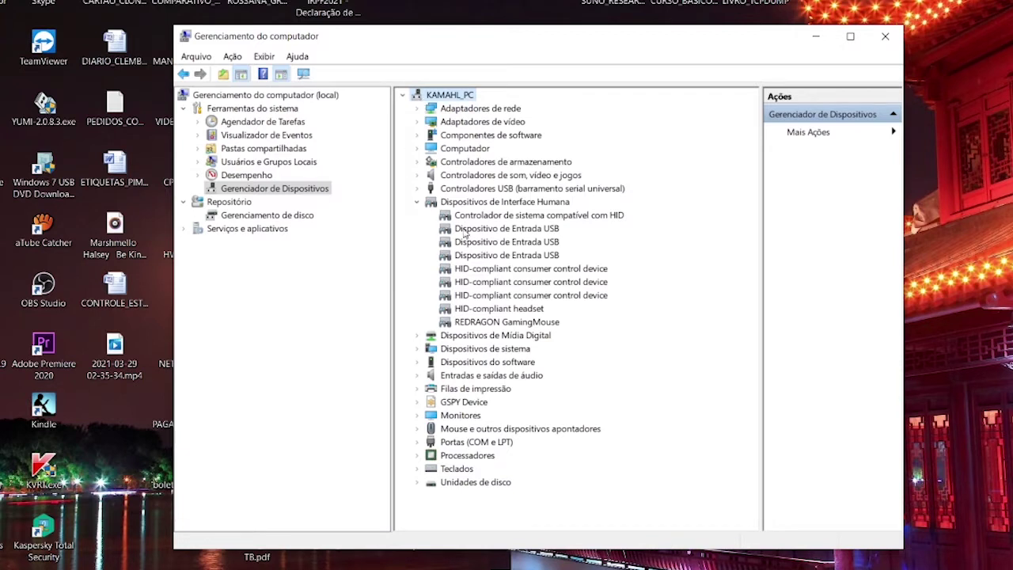
# - Expand the video adapters category and view its properties
pyautogui.click(417, 121)
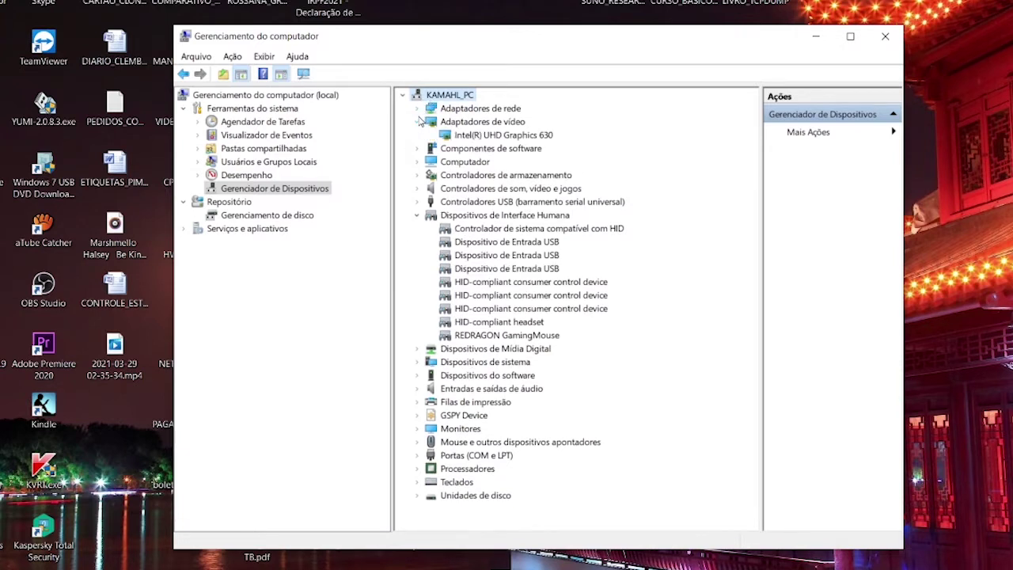
pyautogui.rightClick(502, 124)
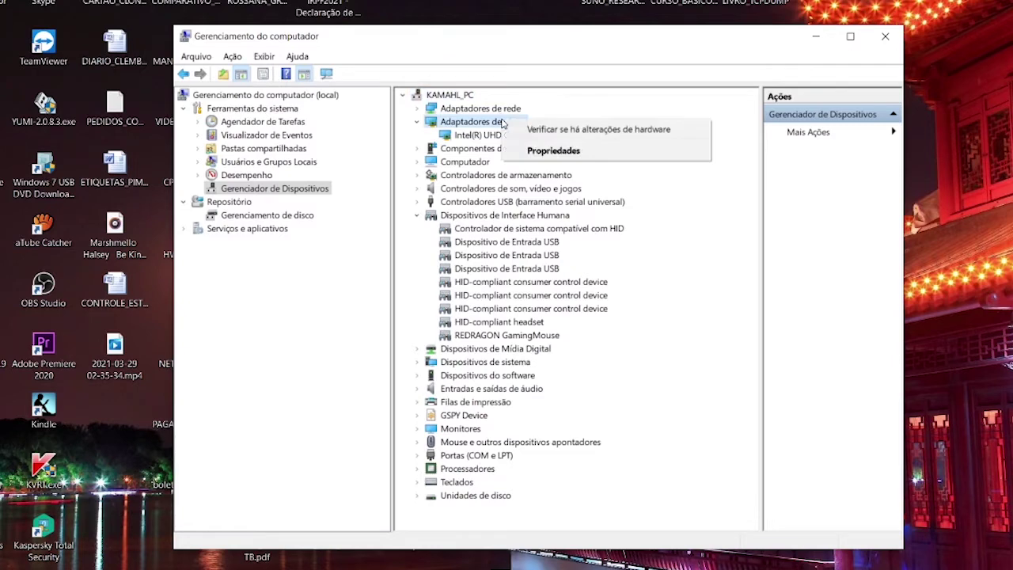
pyautogui.click(538, 151)
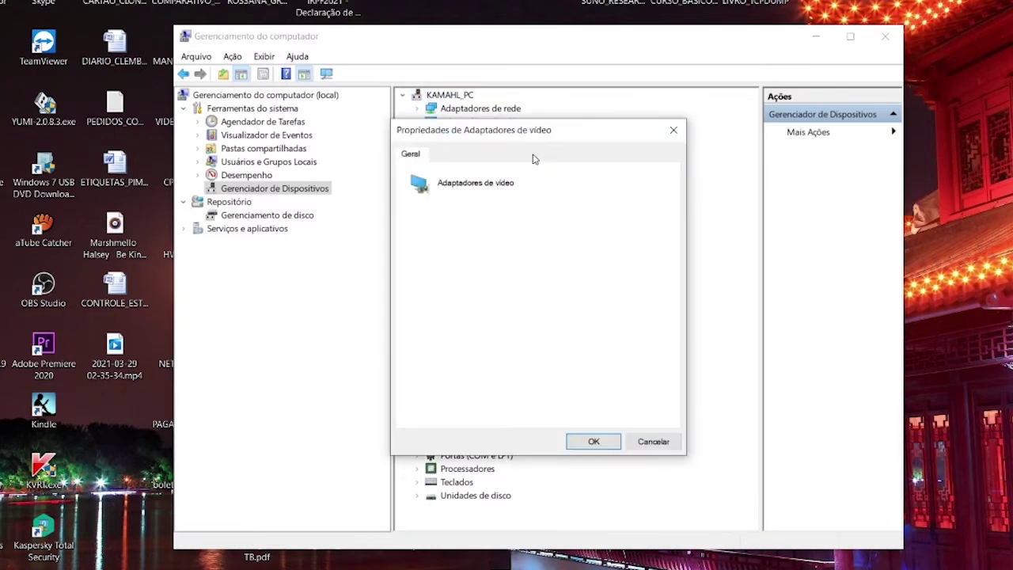
pyautogui.click(673, 131)
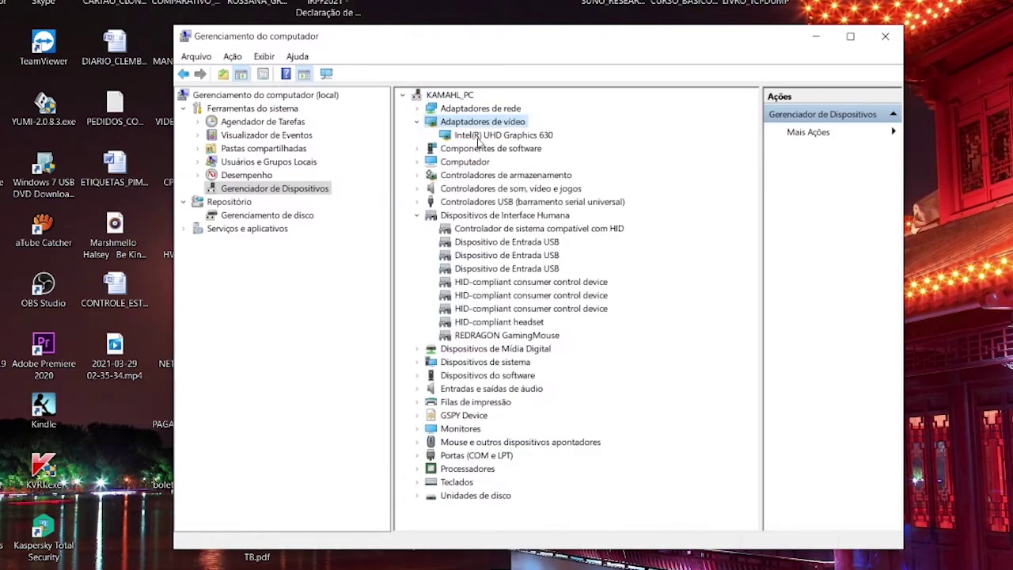
# - View the driver information of the Intel(R) UHD Graphics 630 and its driver update options without updating
pyautogui.rightClick(478, 139)
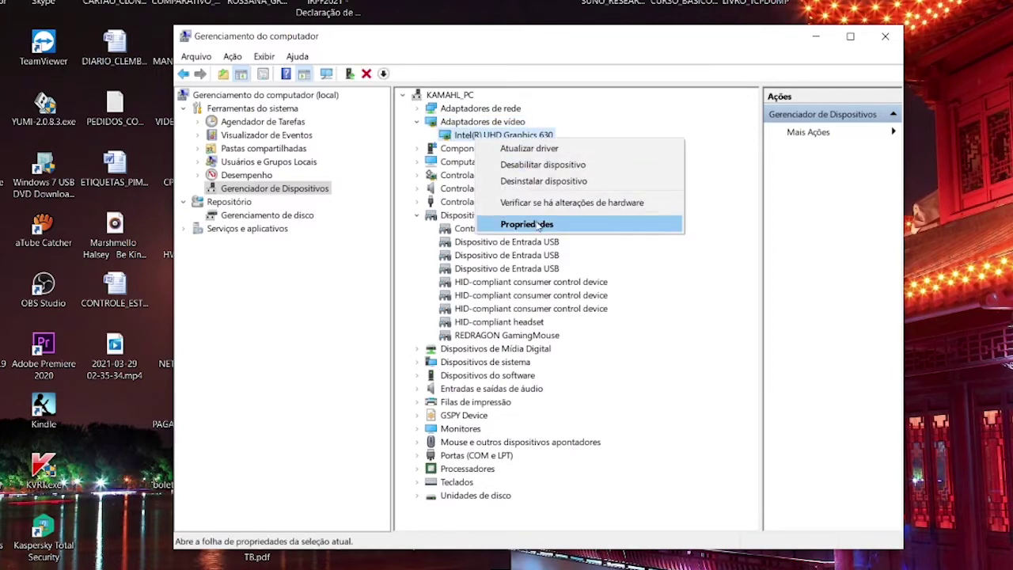
pyautogui.click(538, 225)
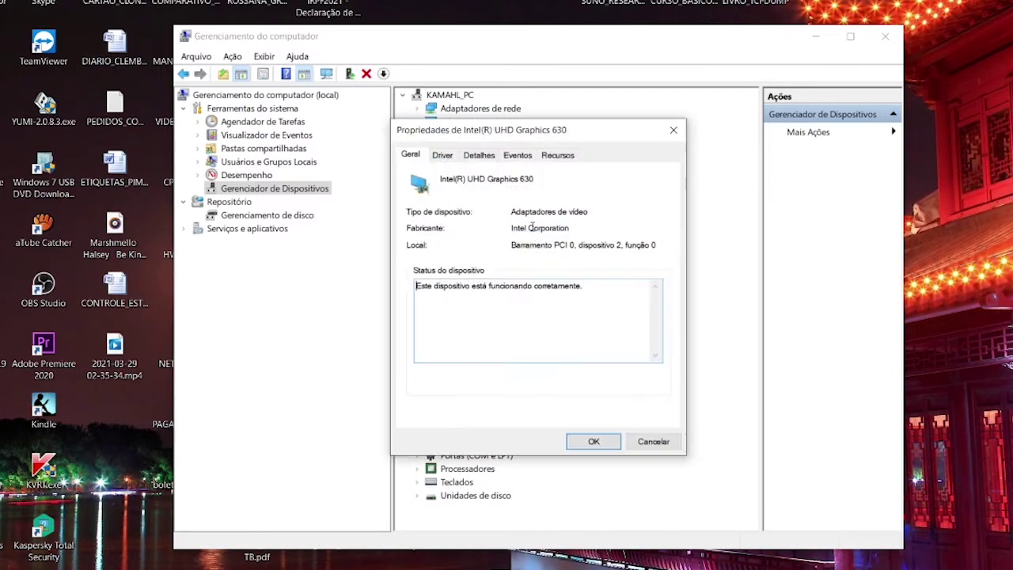
pyautogui.click(451, 158)
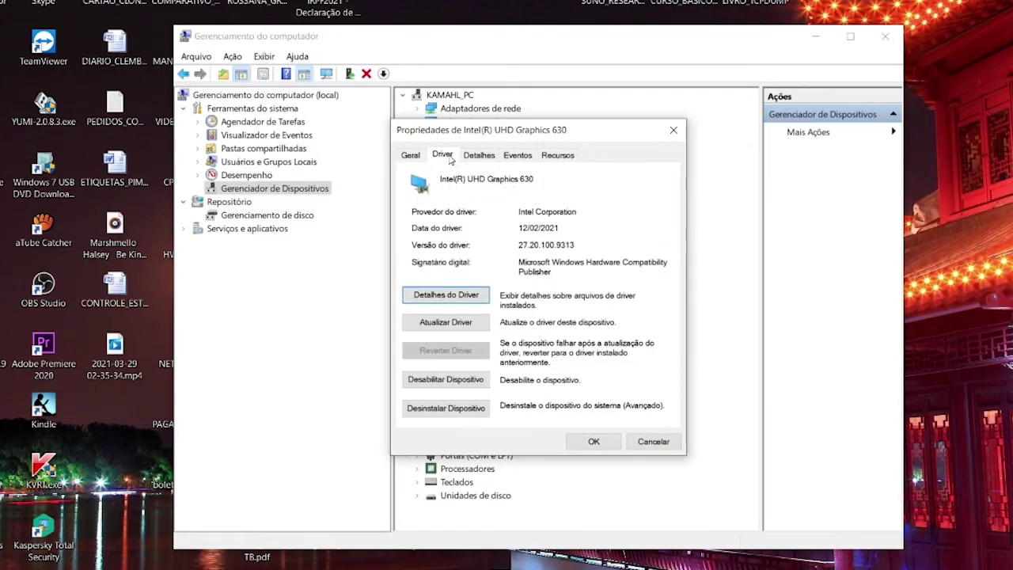
pyautogui.click(459, 323)
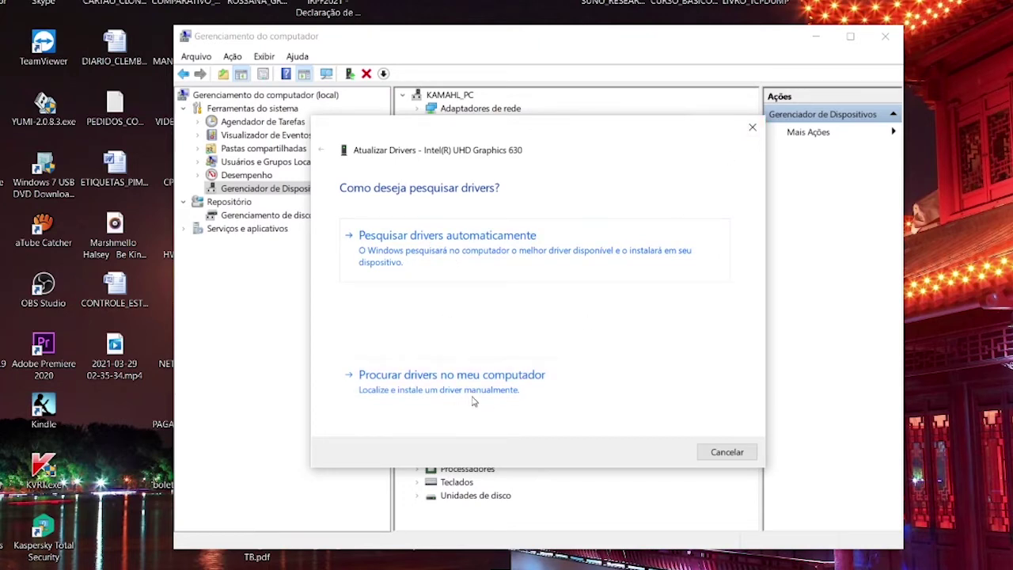
pyautogui.click(705, 456)
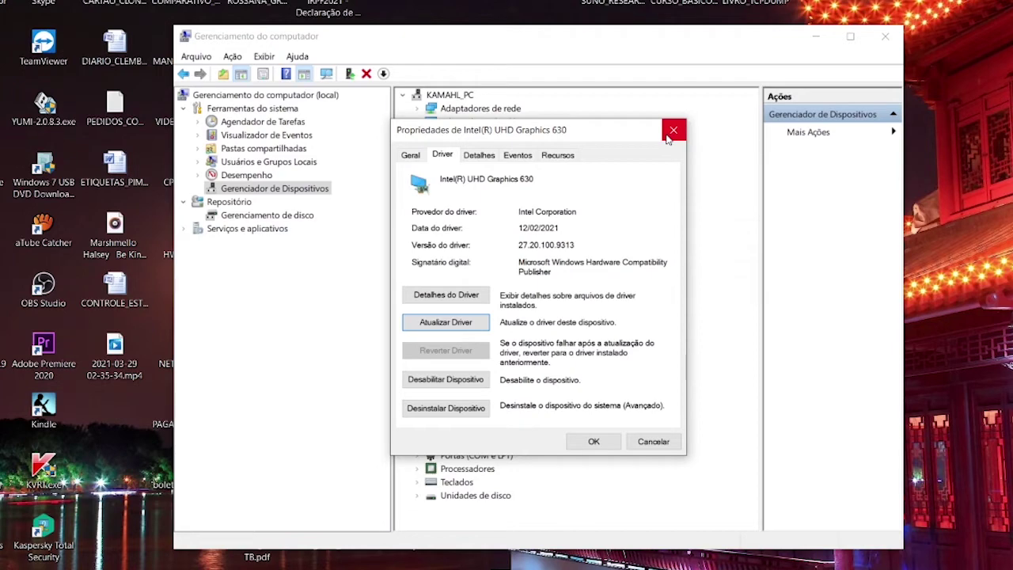
pyautogui.click(671, 133)
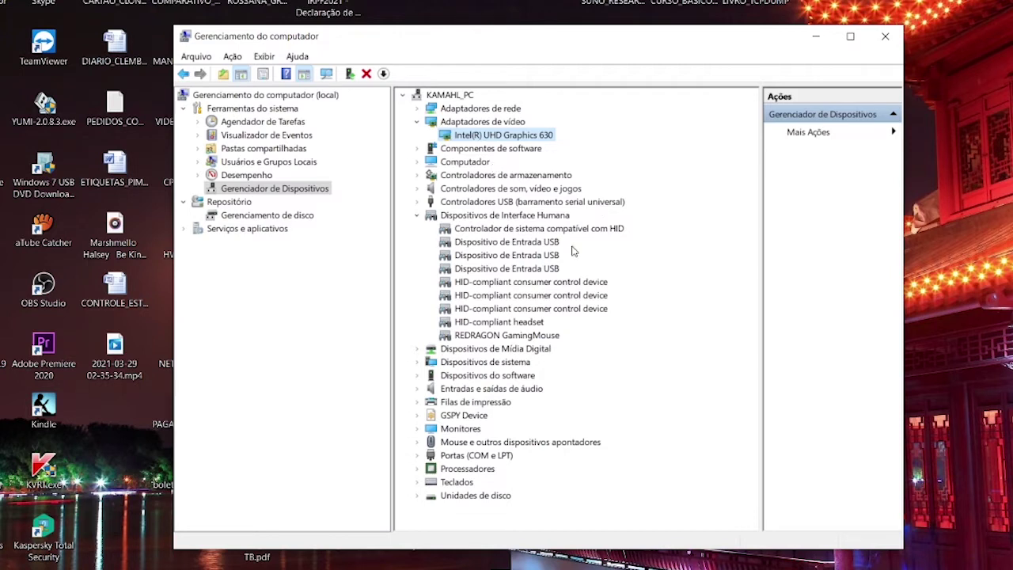
# - Switch to Chrome and search Google for "DRIVER INTEL VIDEO" in a new tab, looking for Intel's own graphics results
pyautogui.moveTo(504, 563)
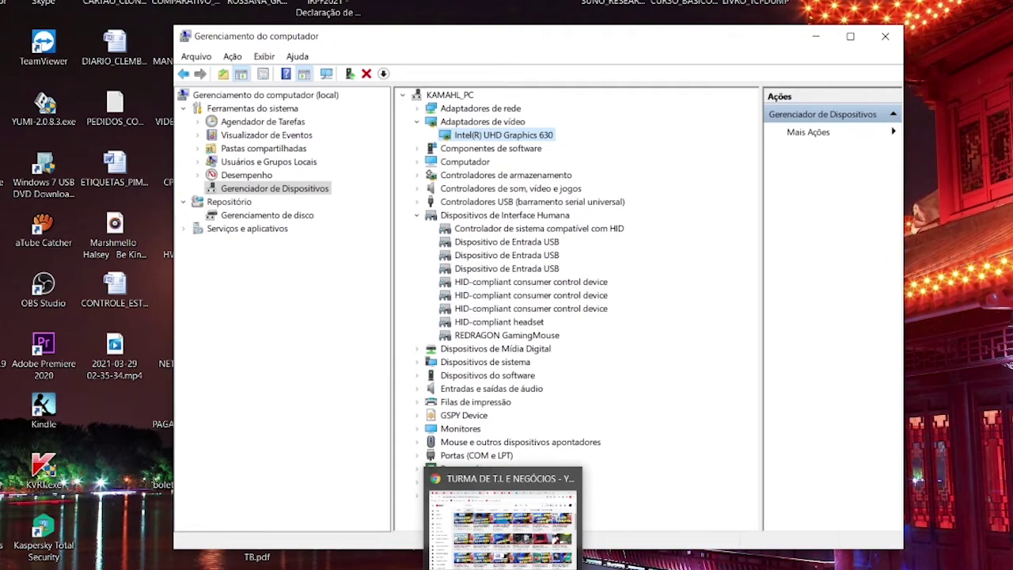
pyautogui.click(503, 522)
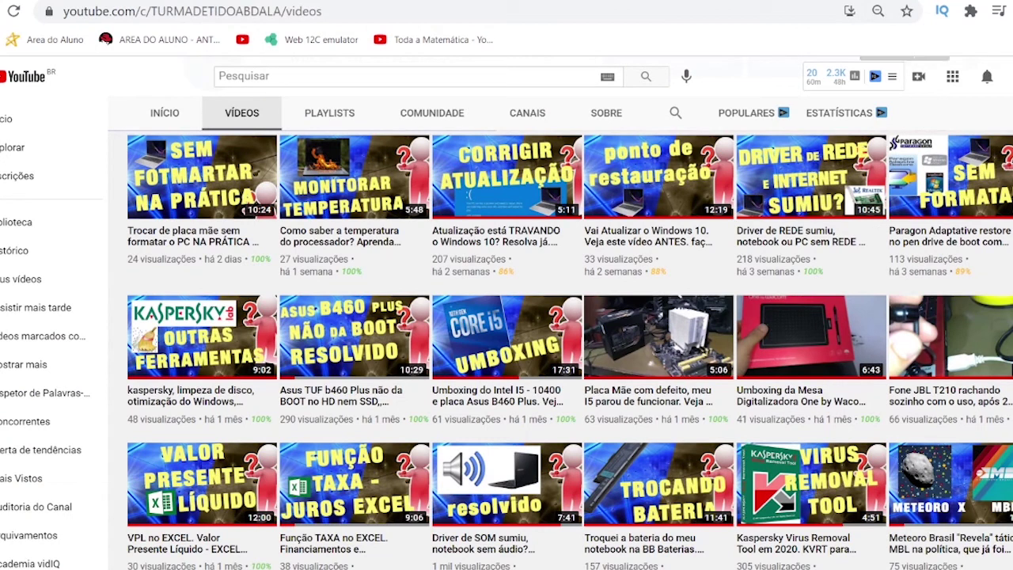
pyautogui.hotkey('ctrl', 't')
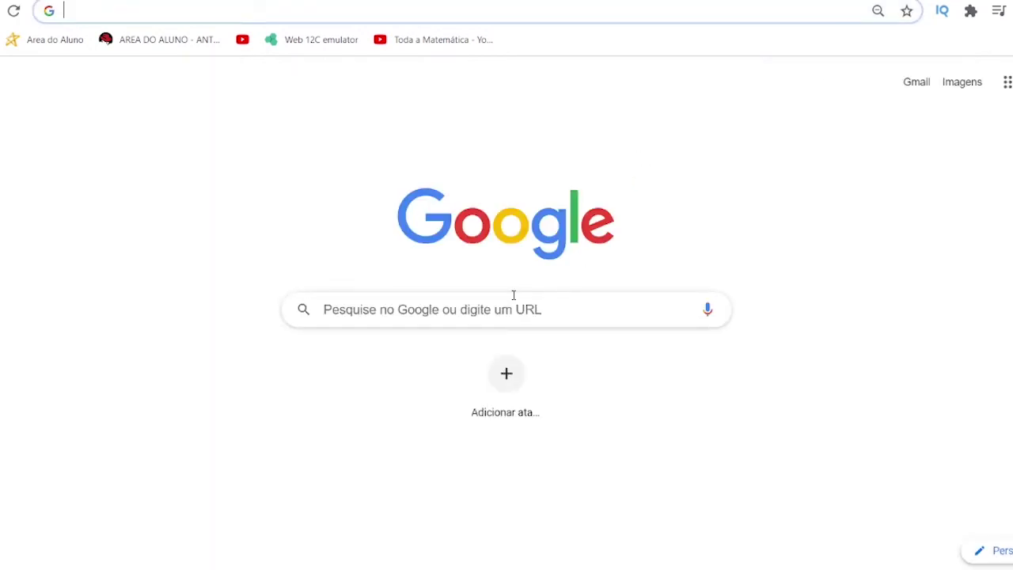
pyautogui.click(500, 309)
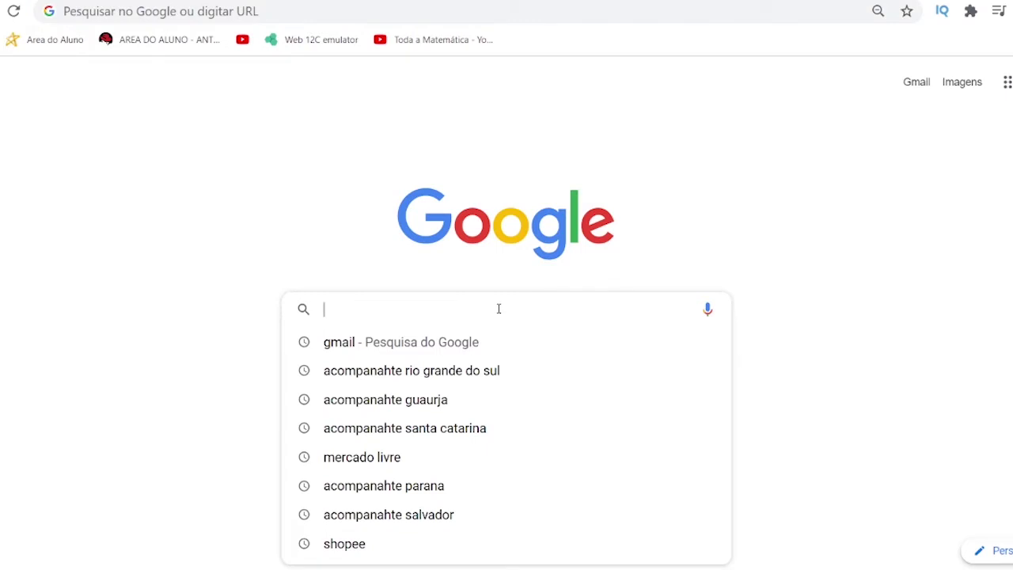
pyautogui.write('DRIVER I')
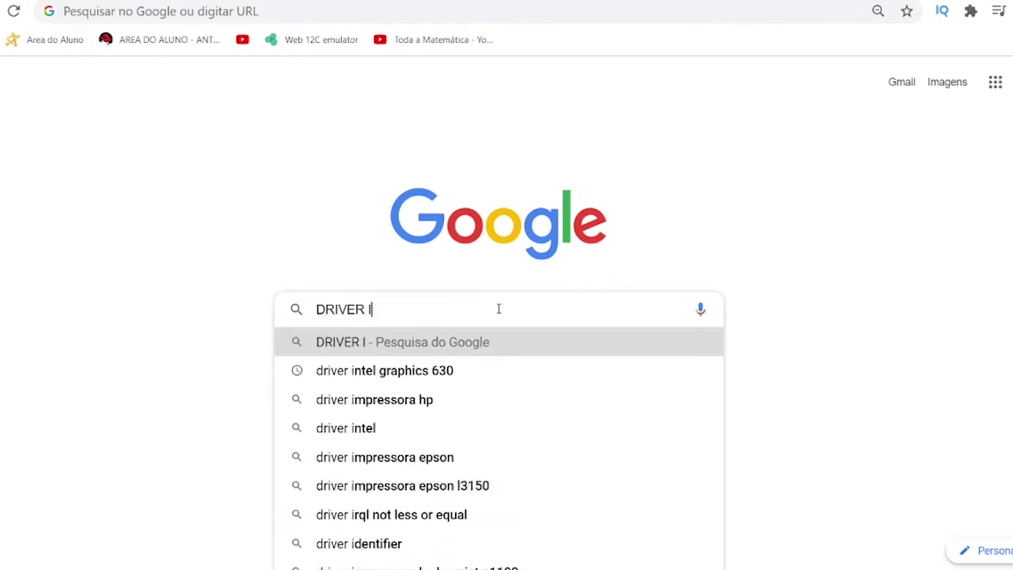
pyautogui.write('NTEL VIDEO')
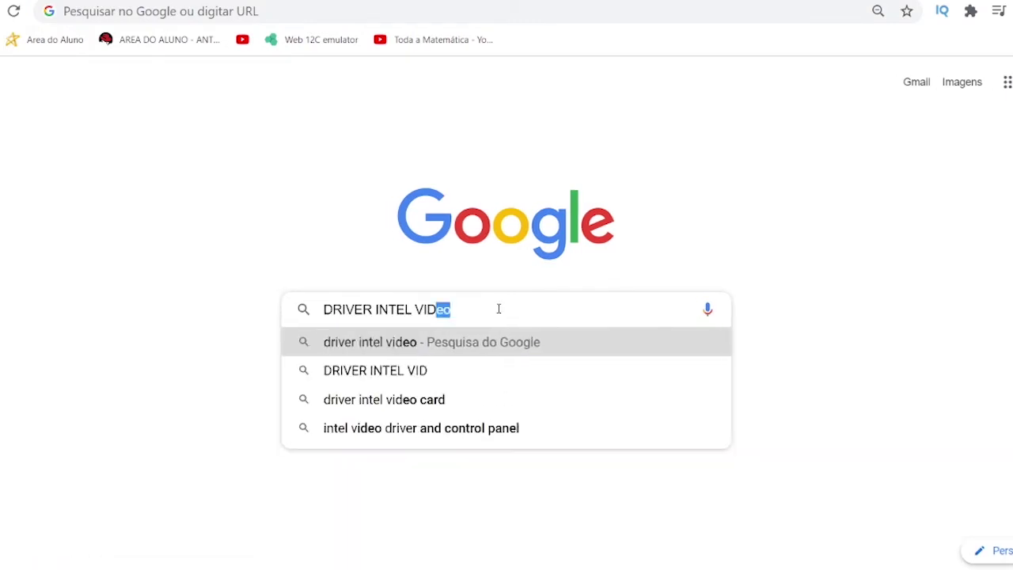
pyautogui.press('Return')
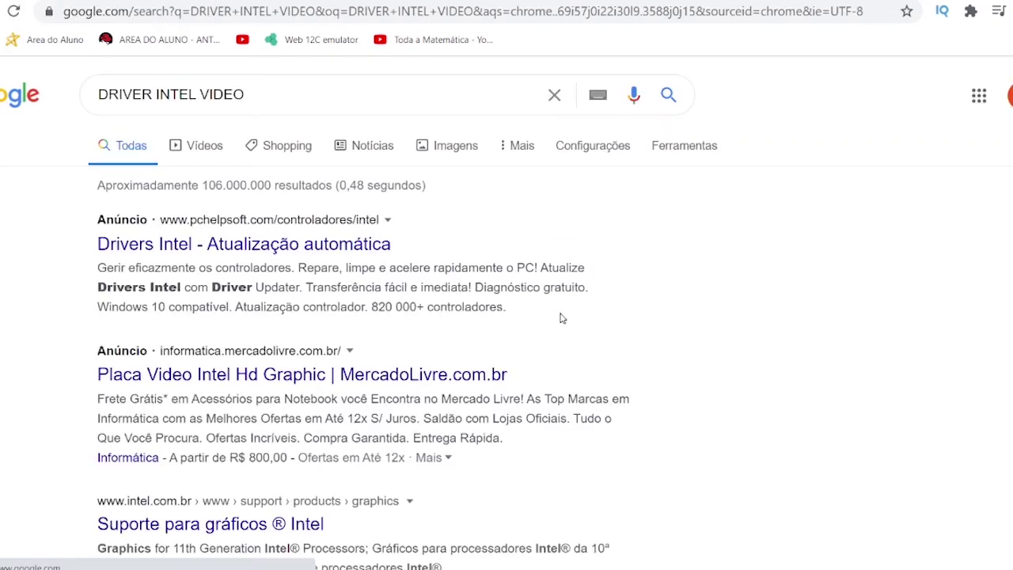
pyautogui.scroll(-1, 254, 295)
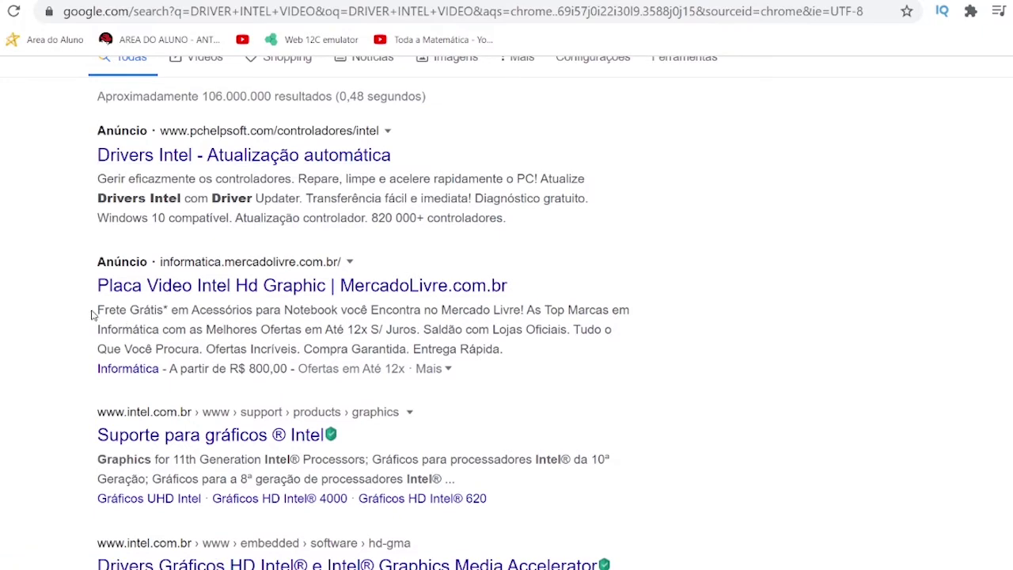
pyautogui.scroll(-2, 83, 316)
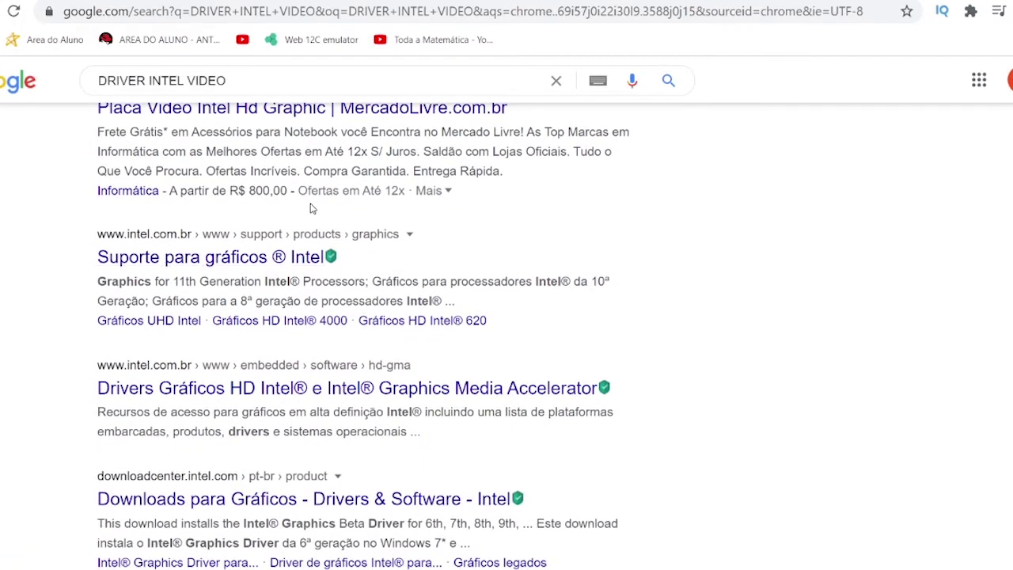
# - Open Intel's HD Graphics and Graphics Media Accelerator drivers result and go to the Intel download center through its support links
pyautogui.click(156, 386)
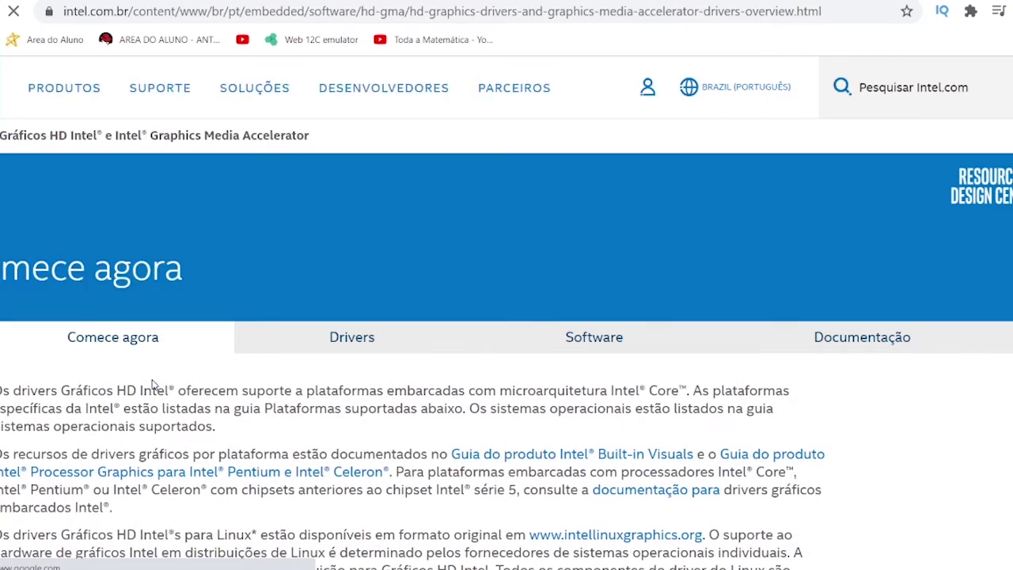
pyautogui.click(150, 92)
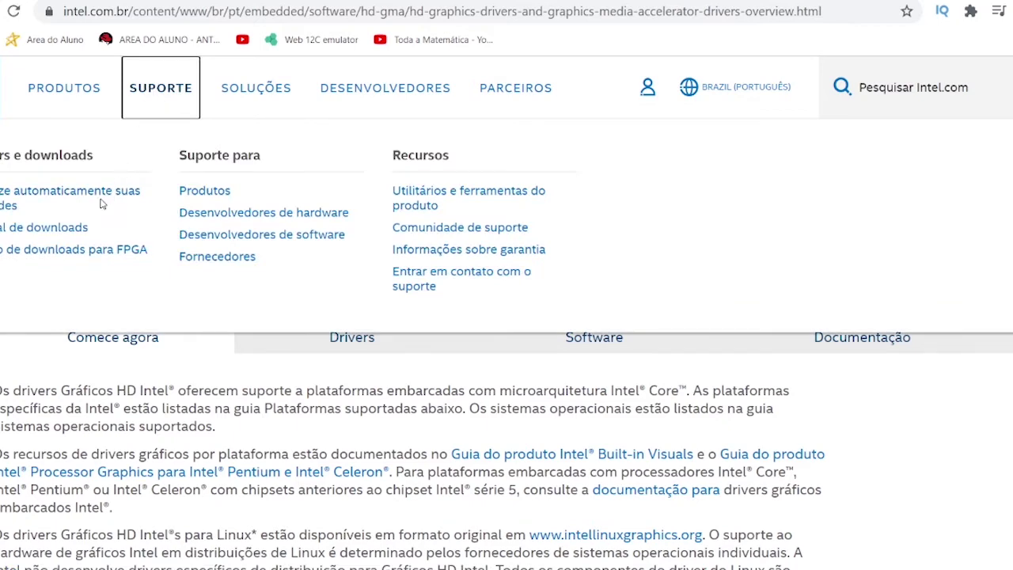
pyautogui.click(72, 228)
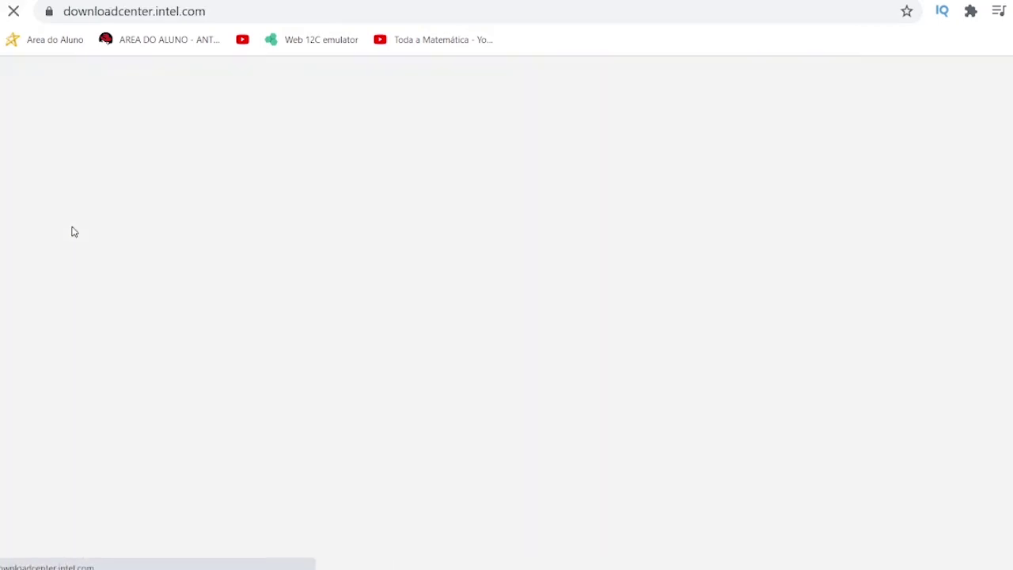
# - Open the Graphics downloads and narrow the products to the Intel UHD Graphics Family
pyautogui.scroll(-3, 76, 229)
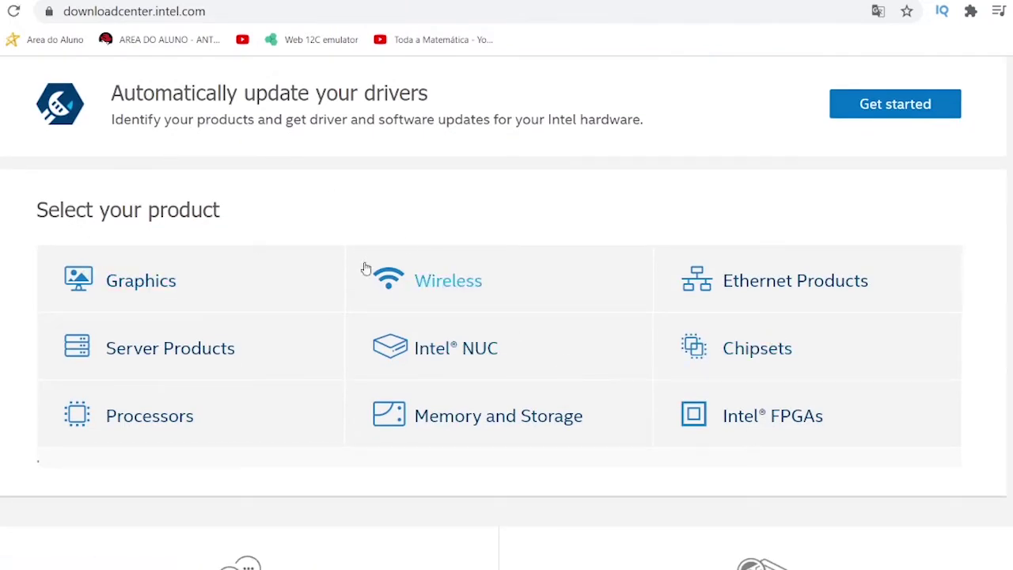
pyautogui.click(178, 287)
pyautogui.scroll(-2, 176, 290)
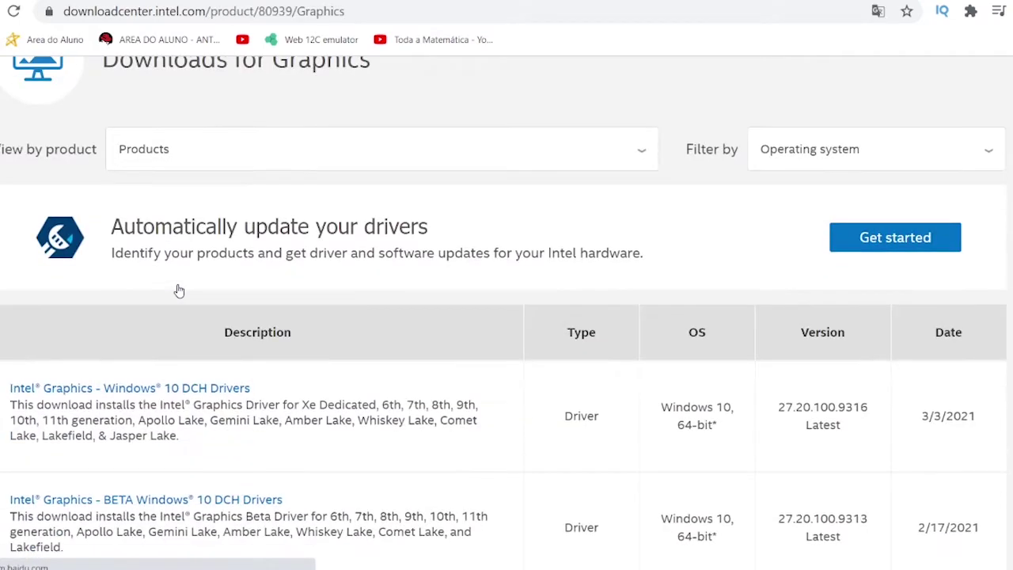
pyautogui.scroll(1, 186, 287)
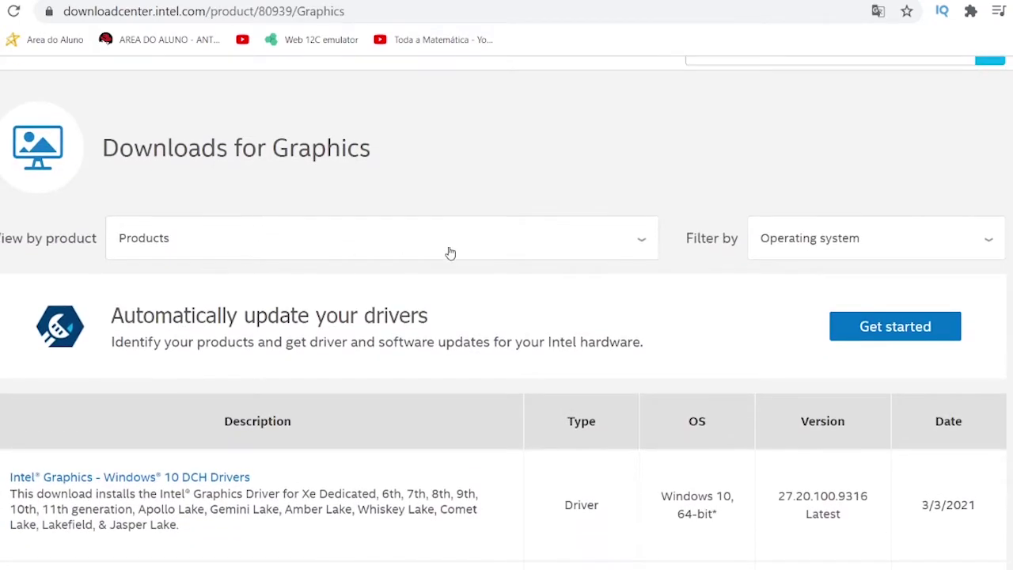
pyautogui.click(450, 252)
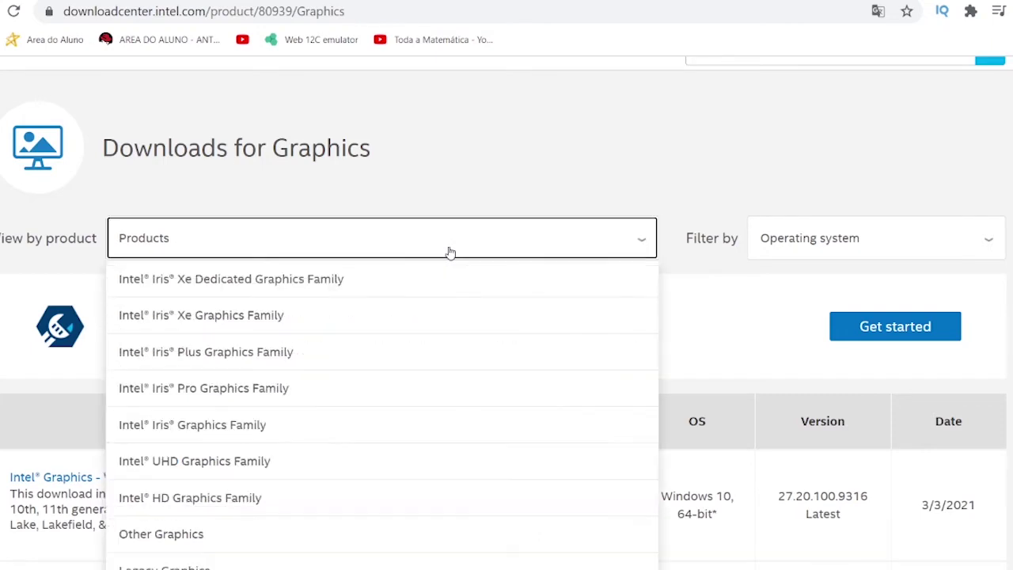
pyautogui.scroll(-1, 359, 340)
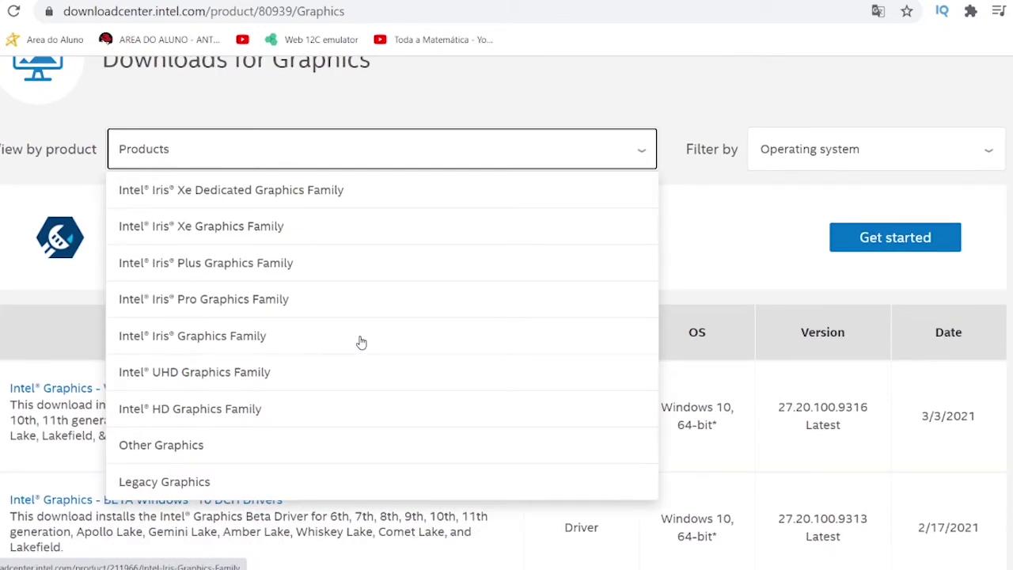
pyautogui.click(256, 379)
pyautogui.scroll(-3, 256, 380)
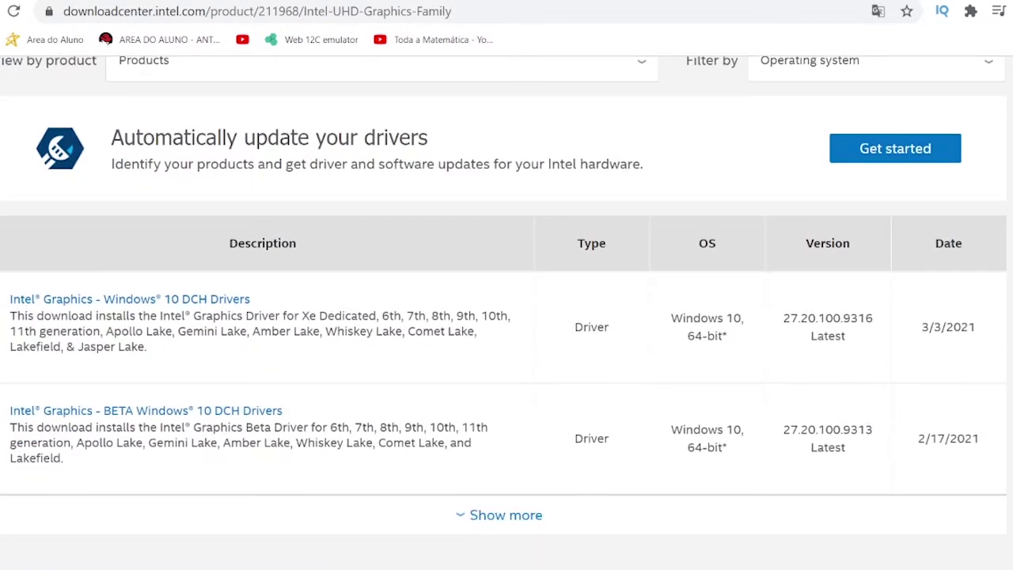
# - Switch to Device Manager to check the video adapter's model, and return to the Intel downloads in Chrome
pyautogui.hotkey('alt', 'Tab')
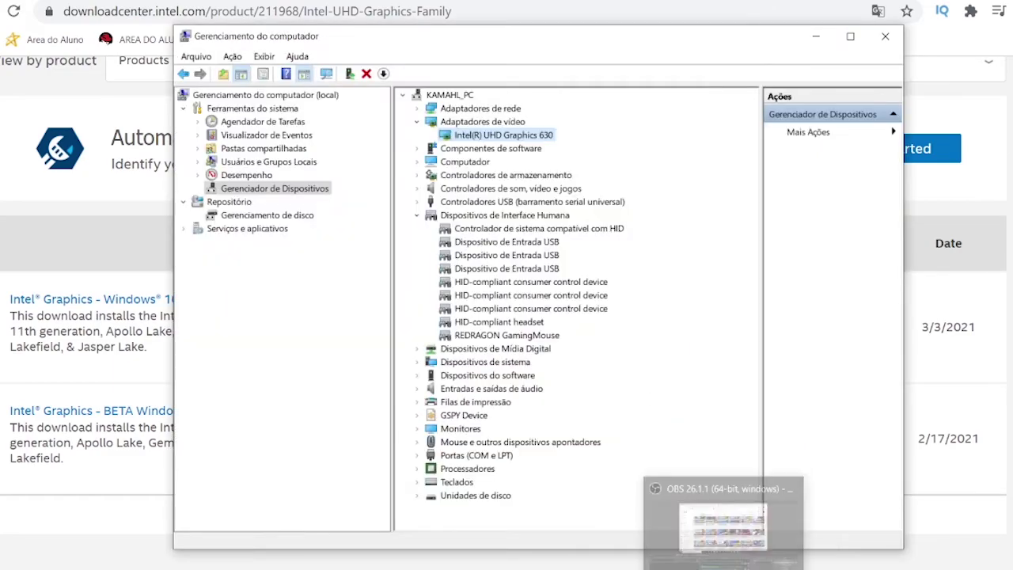
pyautogui.click(724, 564)
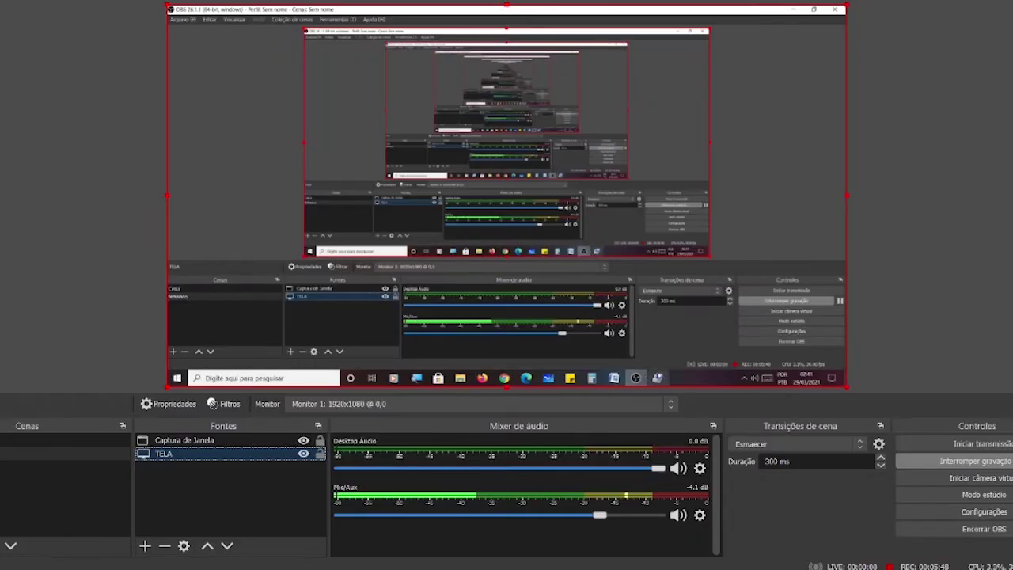
pyautogui.hotkey('alt', 'Tab')
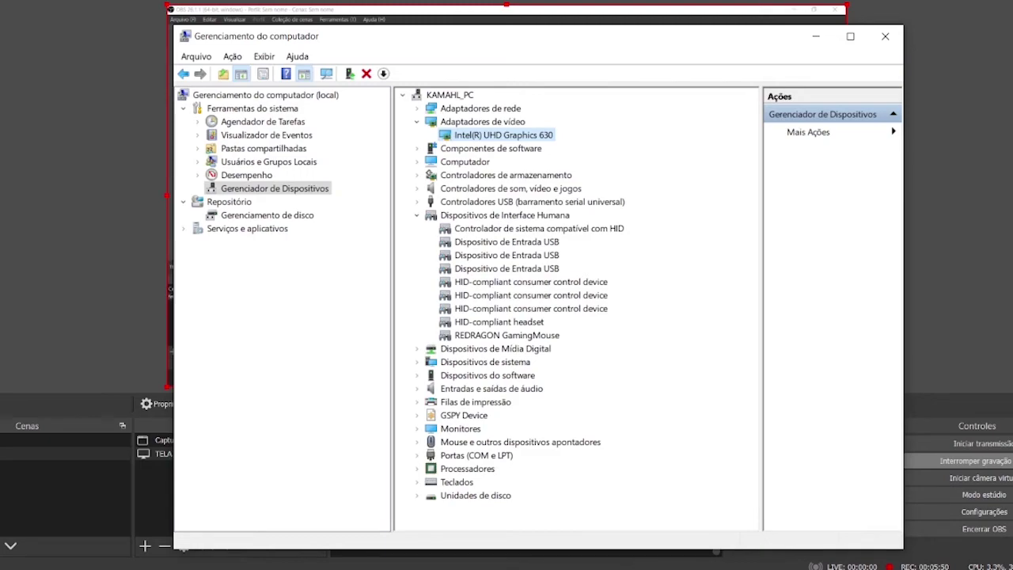
pyautogui.click(629, 564)
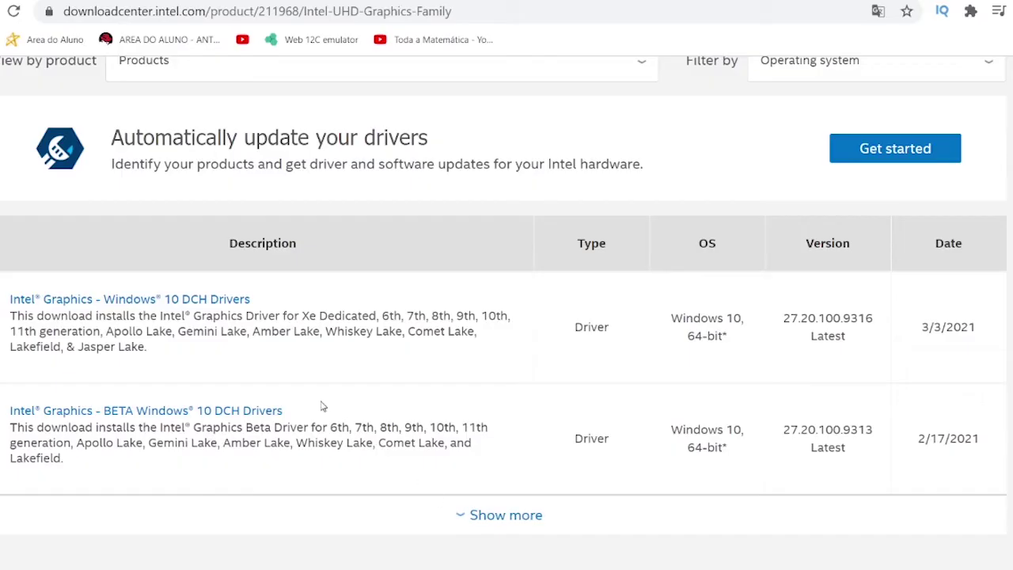
# - View the operating system filter options and choose Intel UHD Graphics 630 as the product
pyautogui.scroll(2, 322, 406)
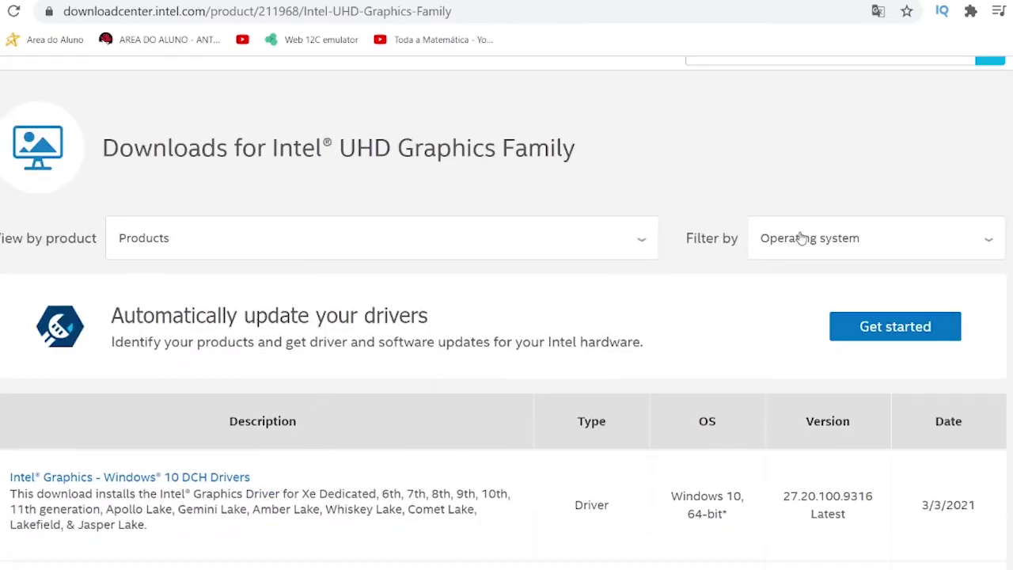
pyautogui.click(883, 245)
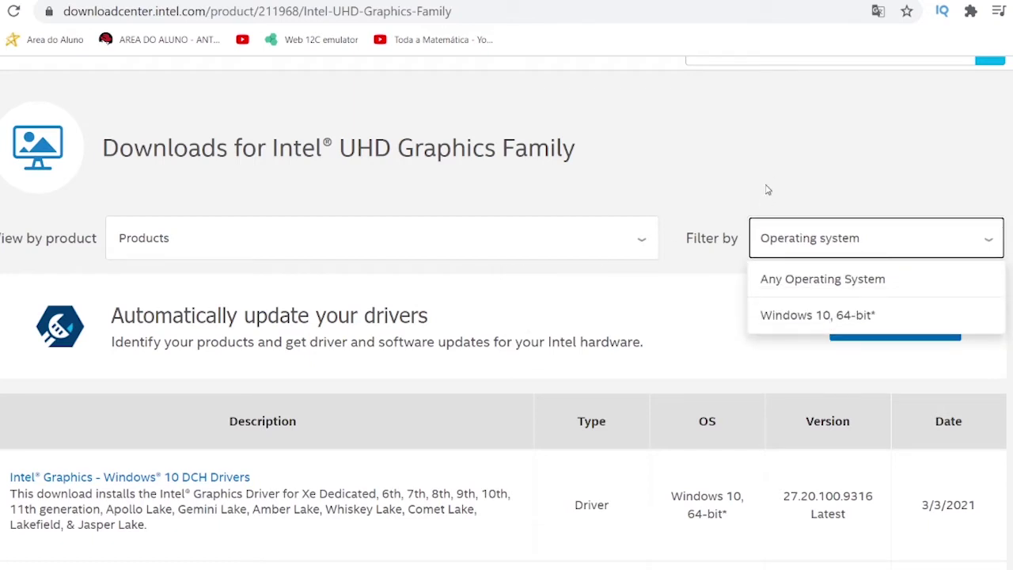
pyautogui.scroll(-1, 599, 237)
pyautogui.scroll(-1, 599, 237)
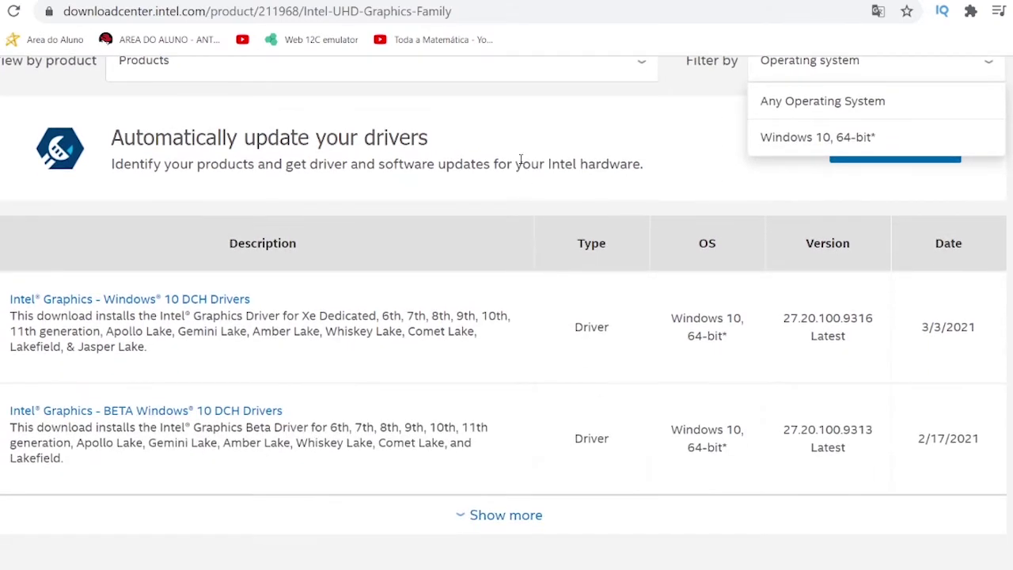
pyautogui.scroll(1, 506, 162)
pyautogui.click(483, 151)
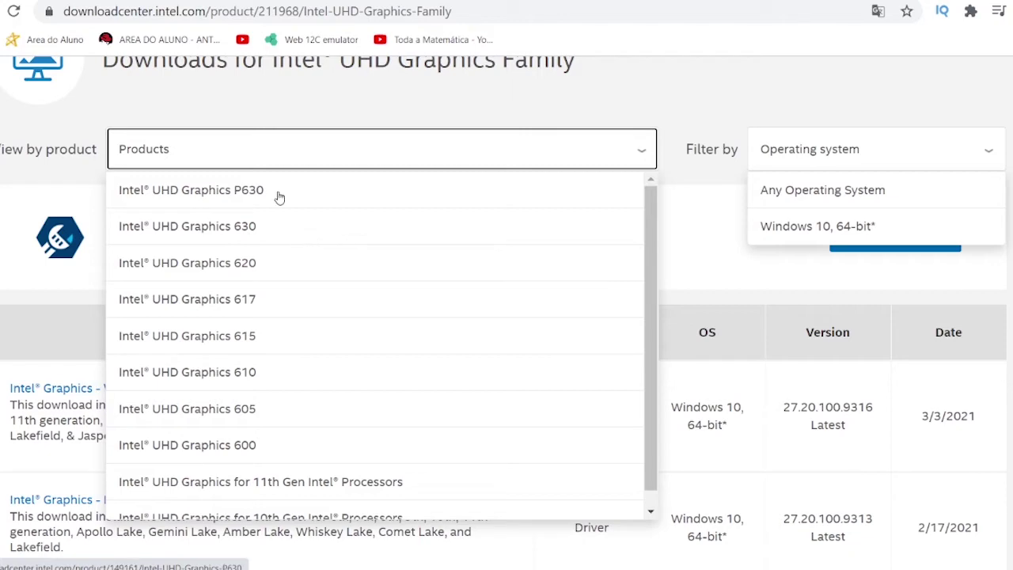
pyautogui.click(246, 229)
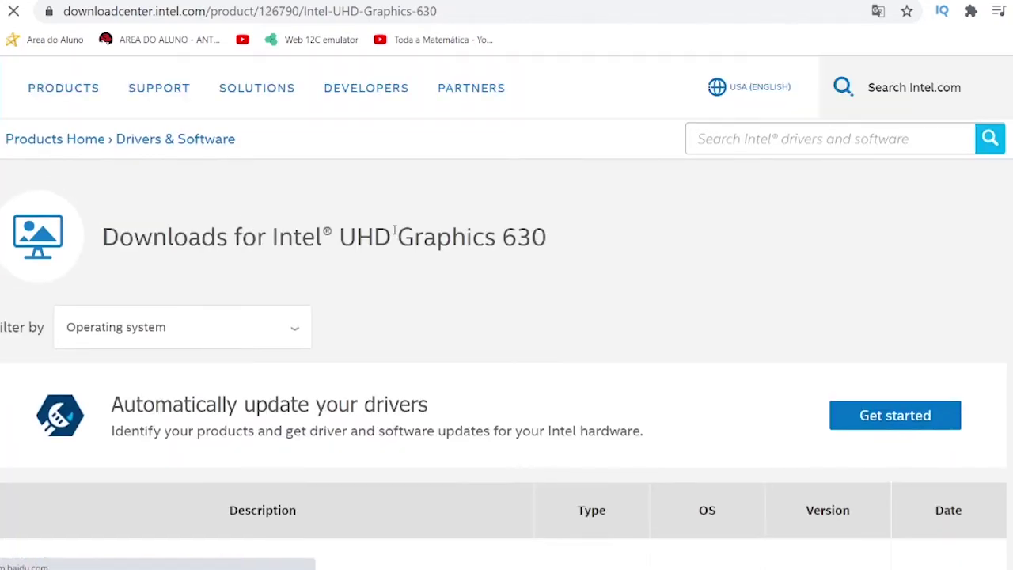
# - Filter the UHD Graphics 630 downloads by Windows 10, 64-bit and look over the listed drivers
pyautogui.scroll(-2, 662, 260)
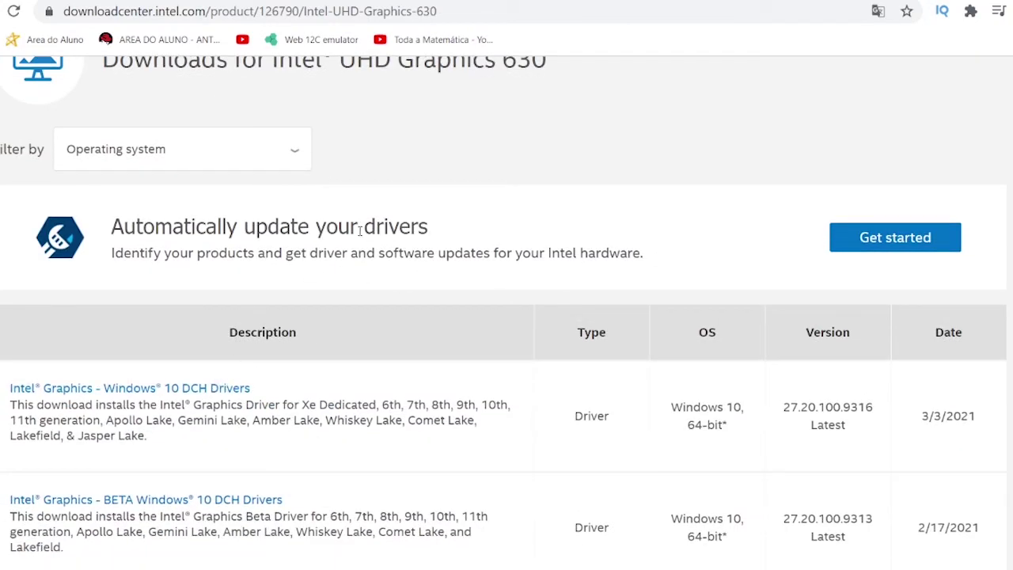
pyautogui.click(259, 160)
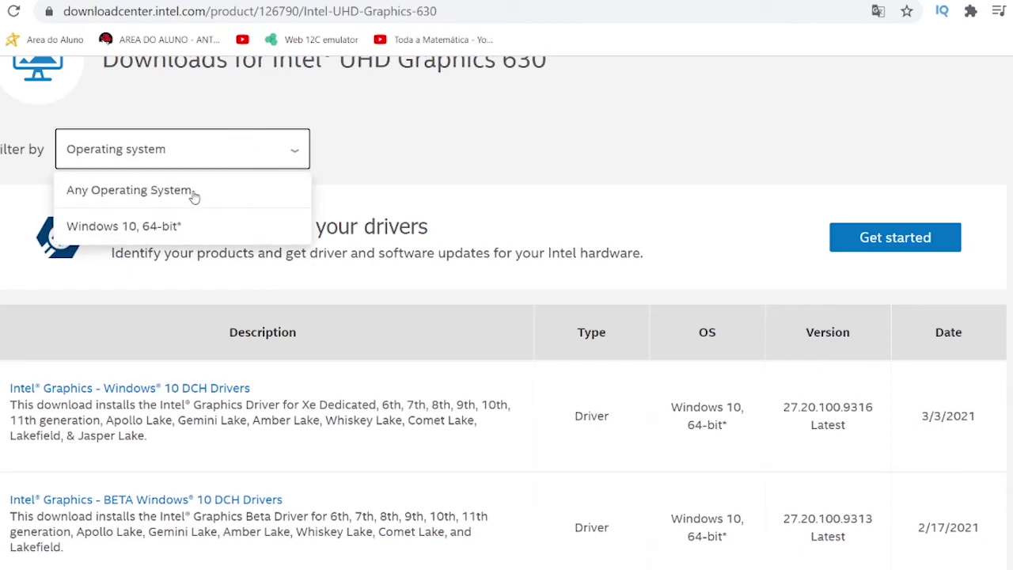
pyautogui.click(170, 228)
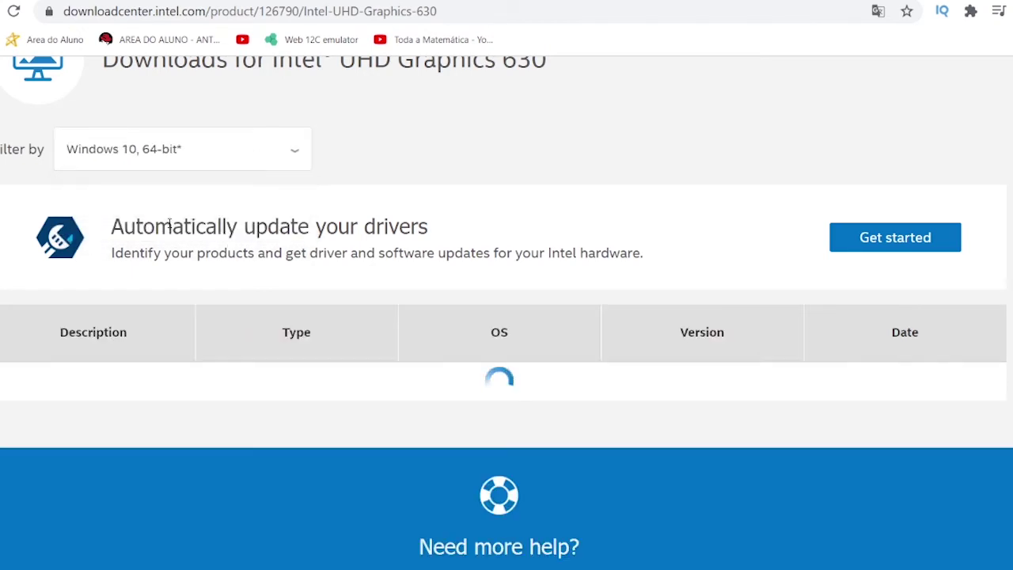
pyautogui.scroll(-4, 291, 393)
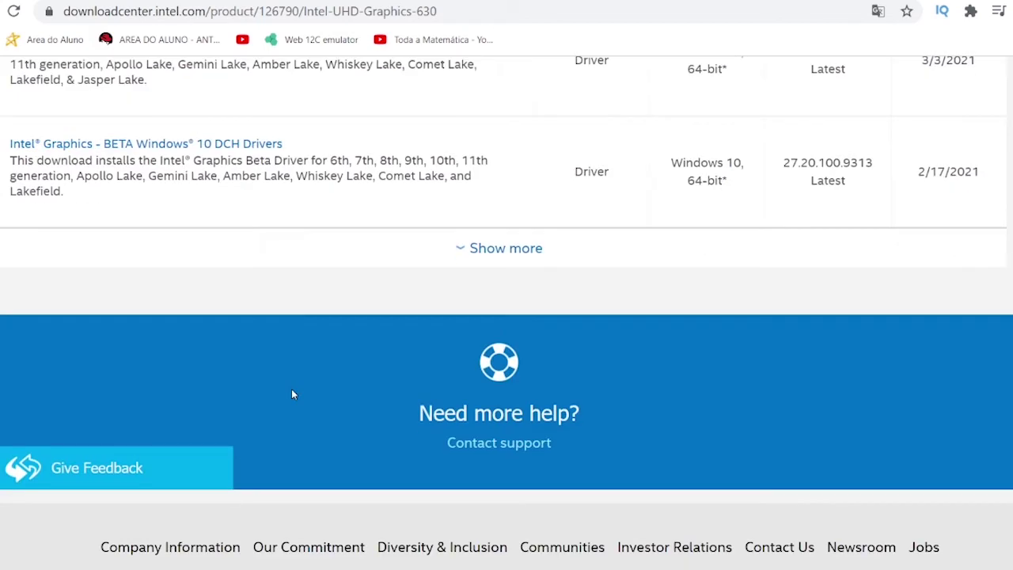
pyautogui.scroll(3, 291, 393)
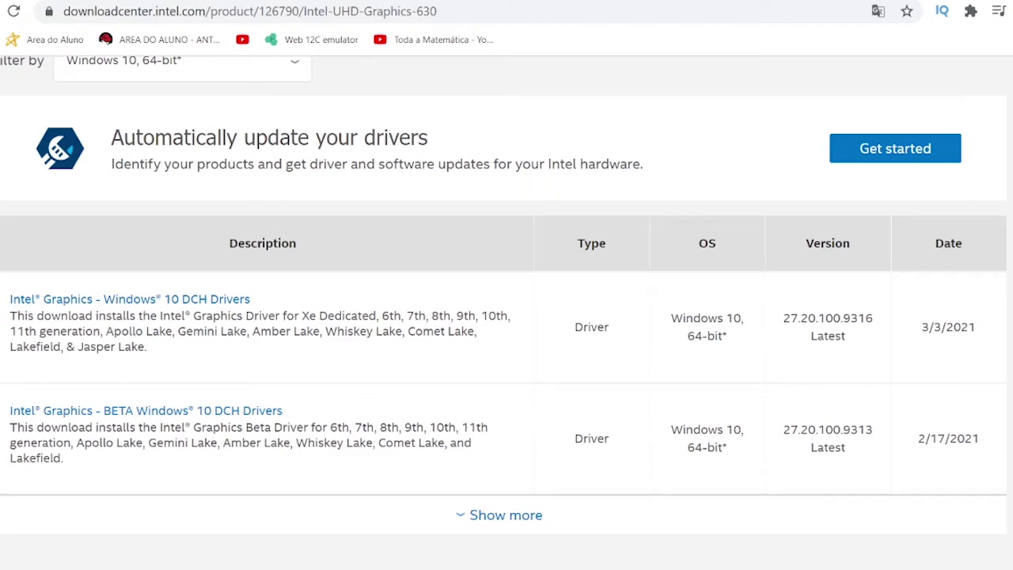
# - Switch to Device Manager to review the installed video adapter once more, and go back to Chrome's driver list
pyautogui.click(728, 558)
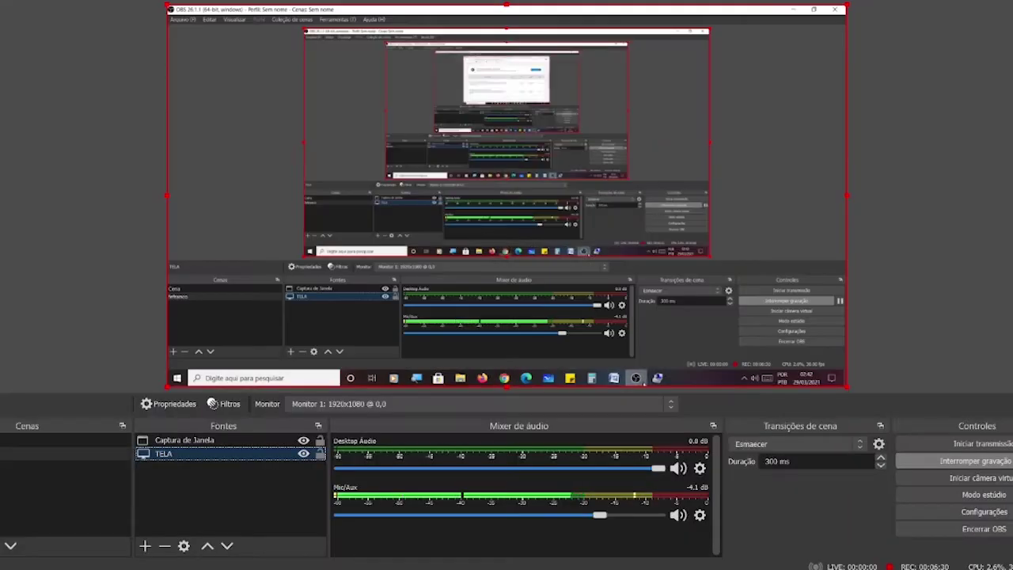
pyautogui.hotkey('alt', 'Tab')
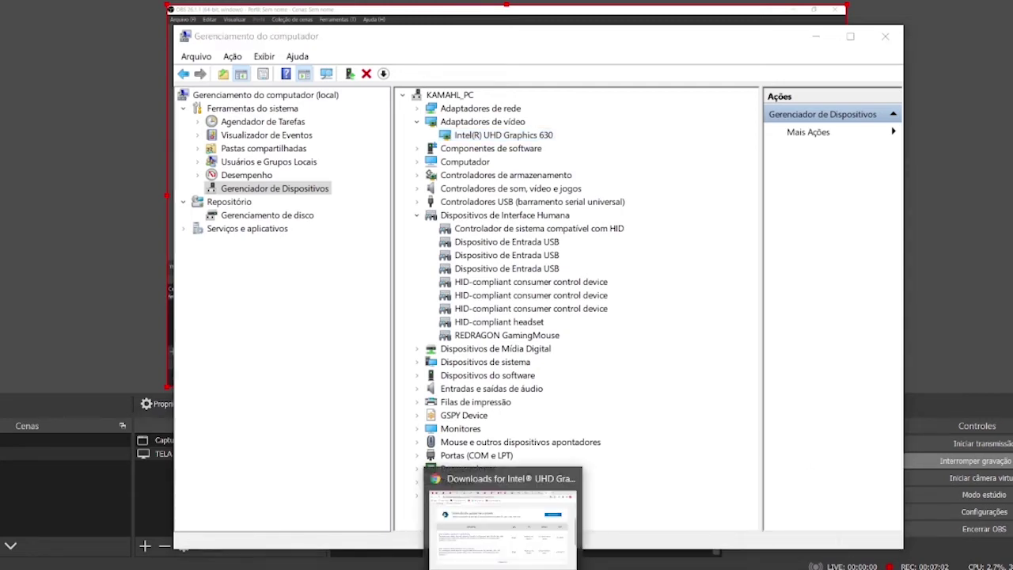
pyautogui.click(502, 514)
# - Open the download page of the Intel Graphics - Windows 10 DCH Drivers and look through it
pyautogui.scroll(-3, 504, 267)
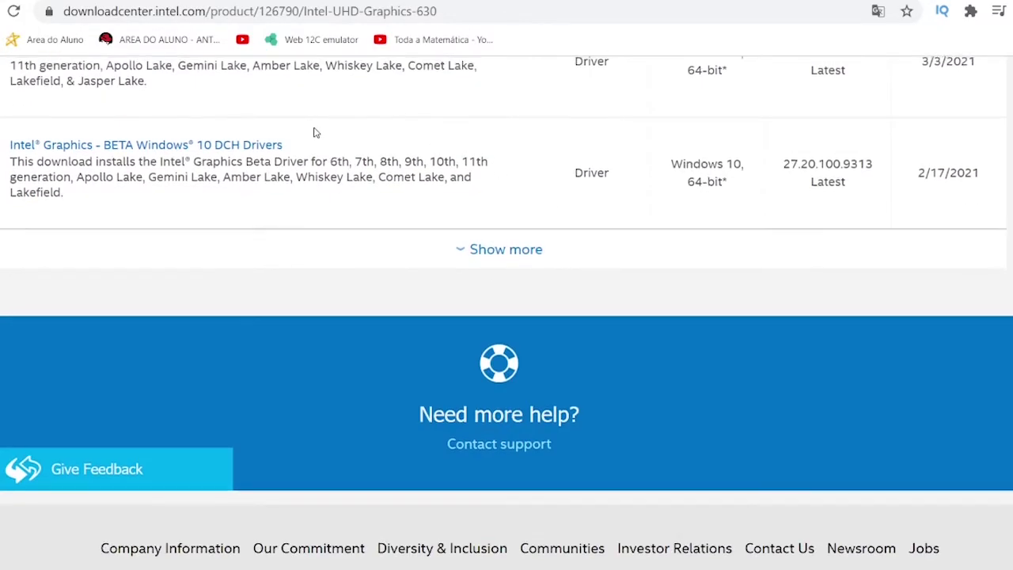
pyautogui.scroll(1, 313, 132)
pyautogui.click(196, 127)
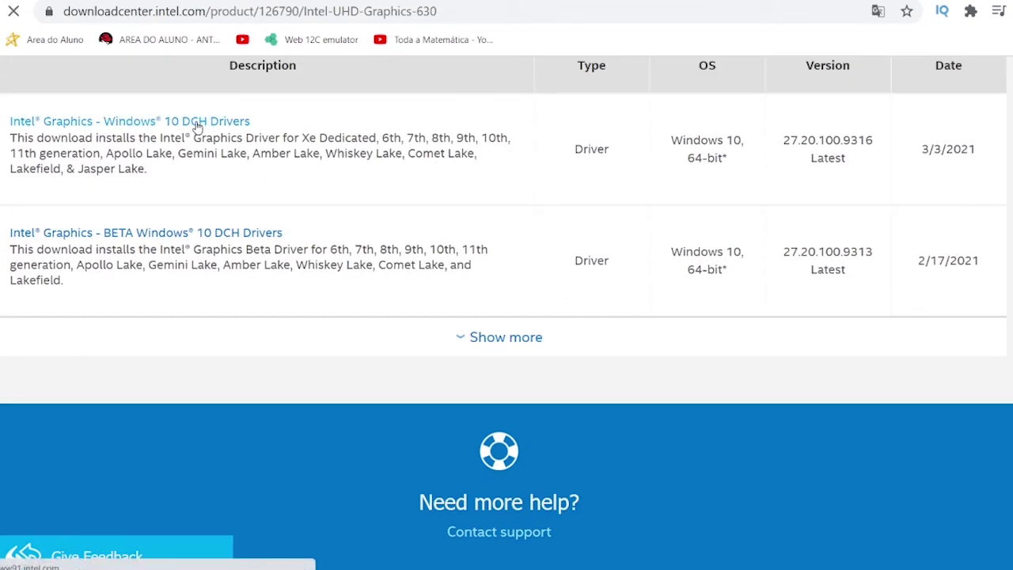
pyautogui.scroll(-5, 70, 372)
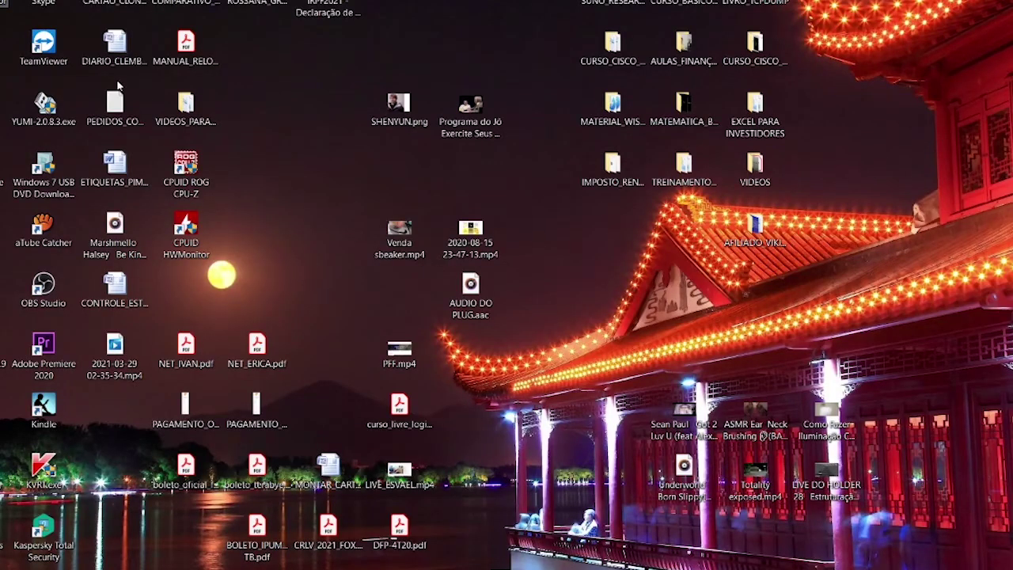
# - Switch to File Explorer and open the DRIVERS folder inside the personal folder on DADOS_HD_1TB (D:)
pyautogui.press('super+e')
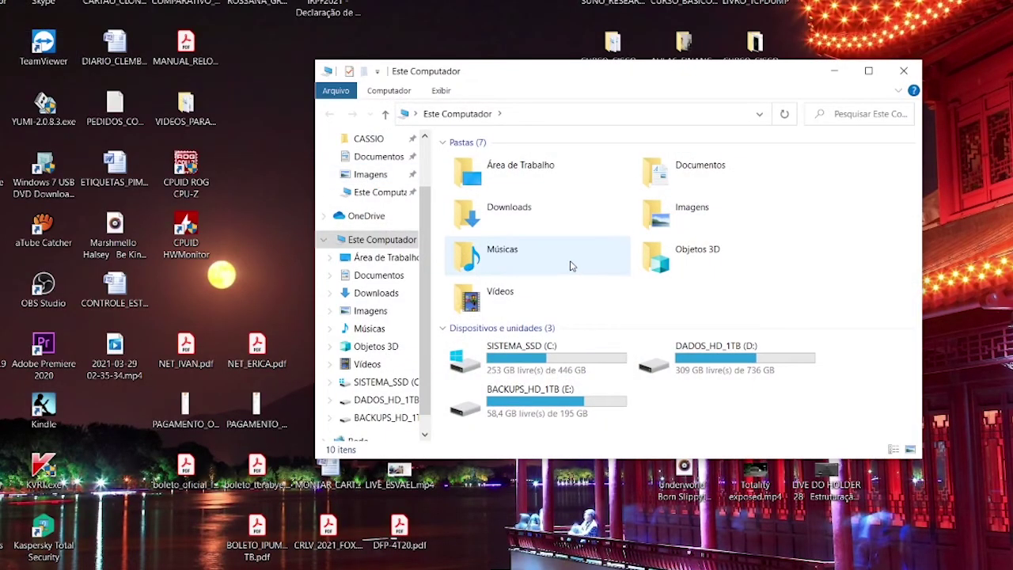
pyautogui.doubleClick(688, 356)
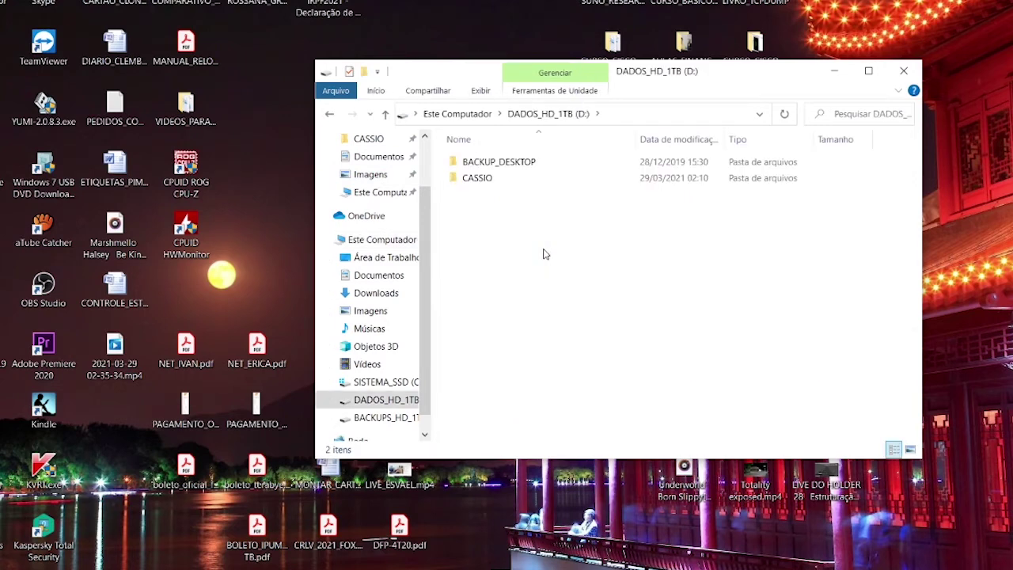
pyautogui.doubleClick(488, 182)
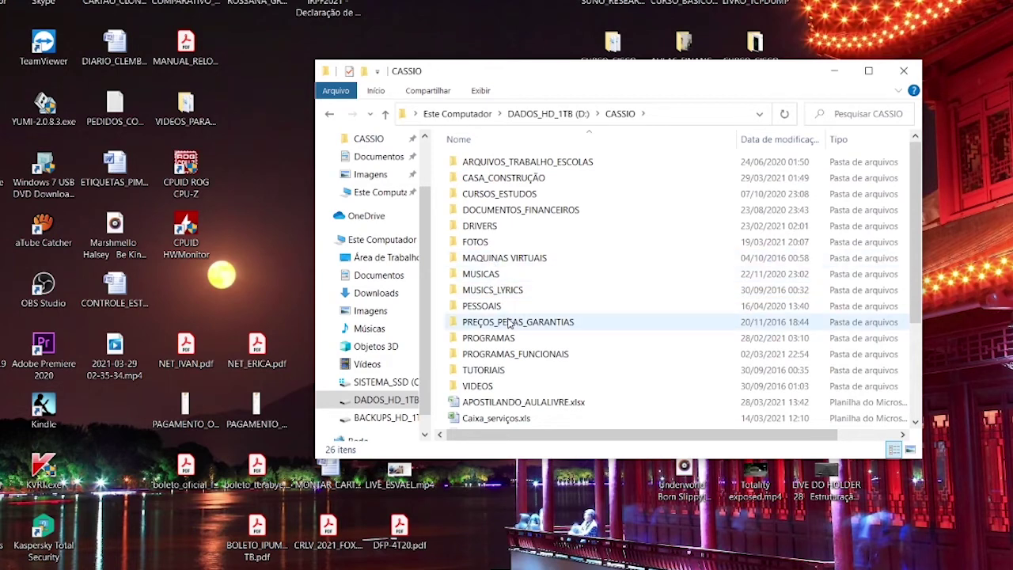
pyautogui.moveTo(510, 325)
pyautogui.doubleClick(481, 226)
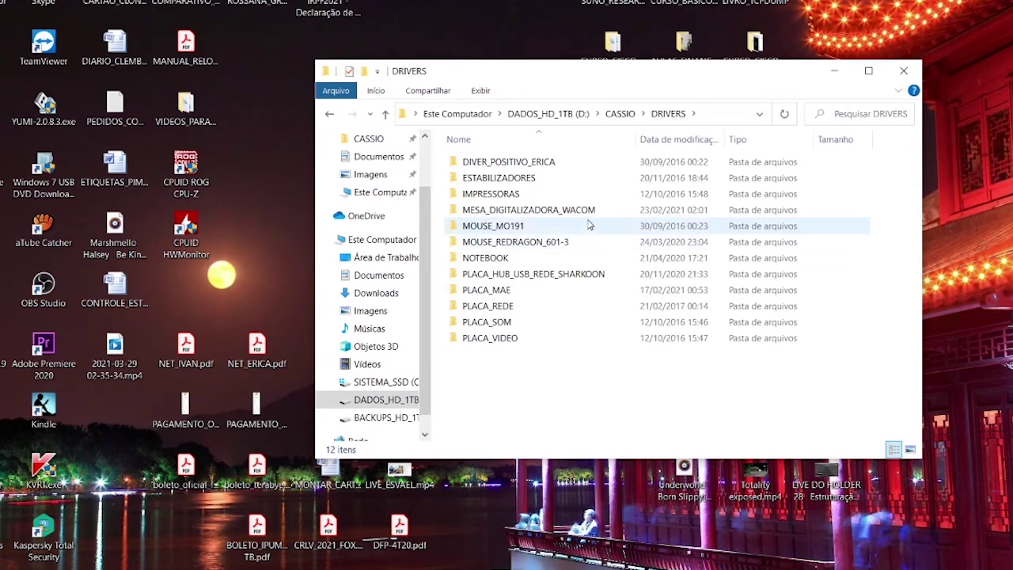
# - Open the PLACA_MAE folder, its ASUS_TUF_GAMING_B460-PLUS subfolder and the Intel chipset driver folder inside it
pyautogui.doubleClick(507, 290)
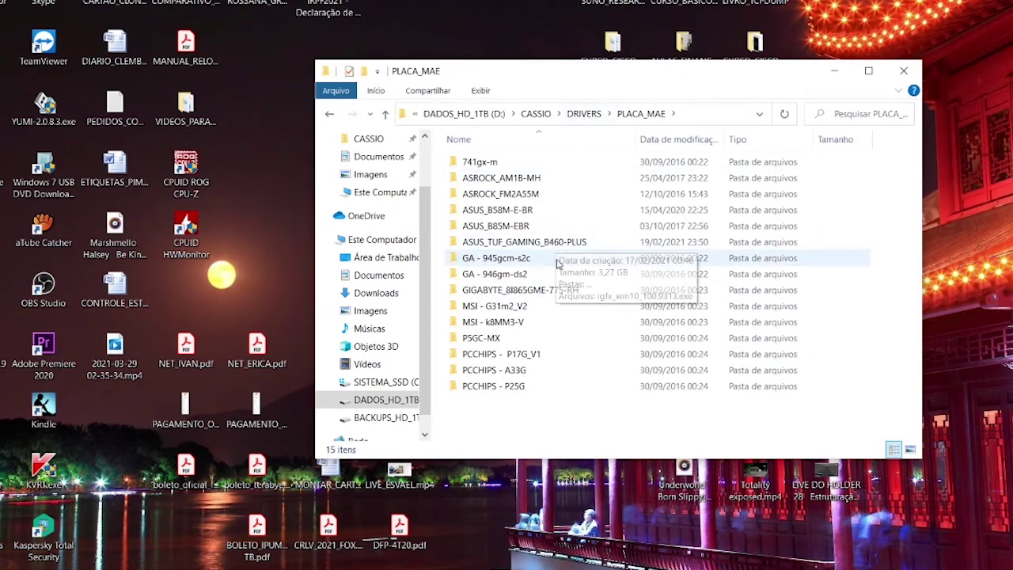
pyautogui.doubleClick(574, 242)
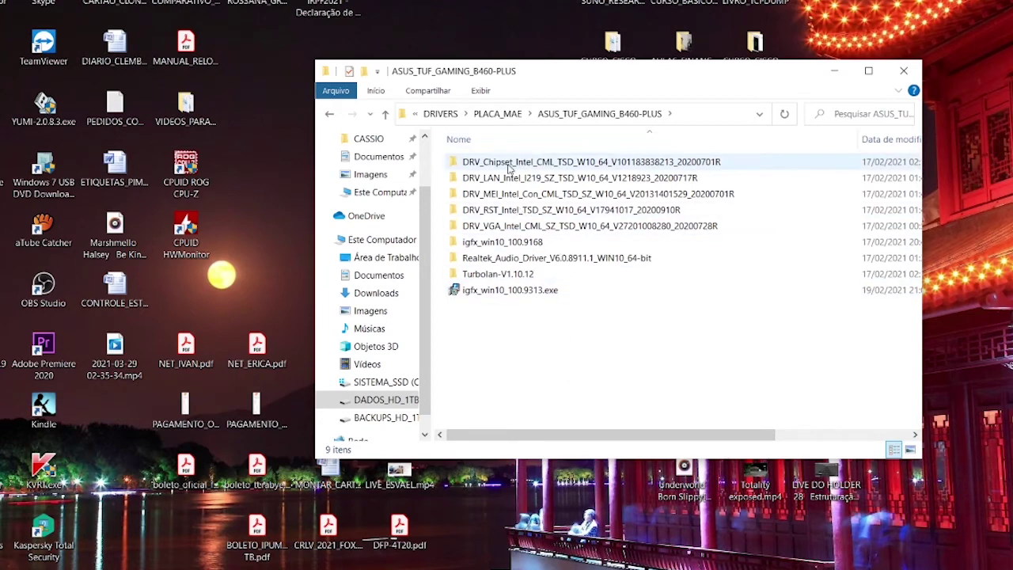
pyautogui.doubleClick(508, 164)
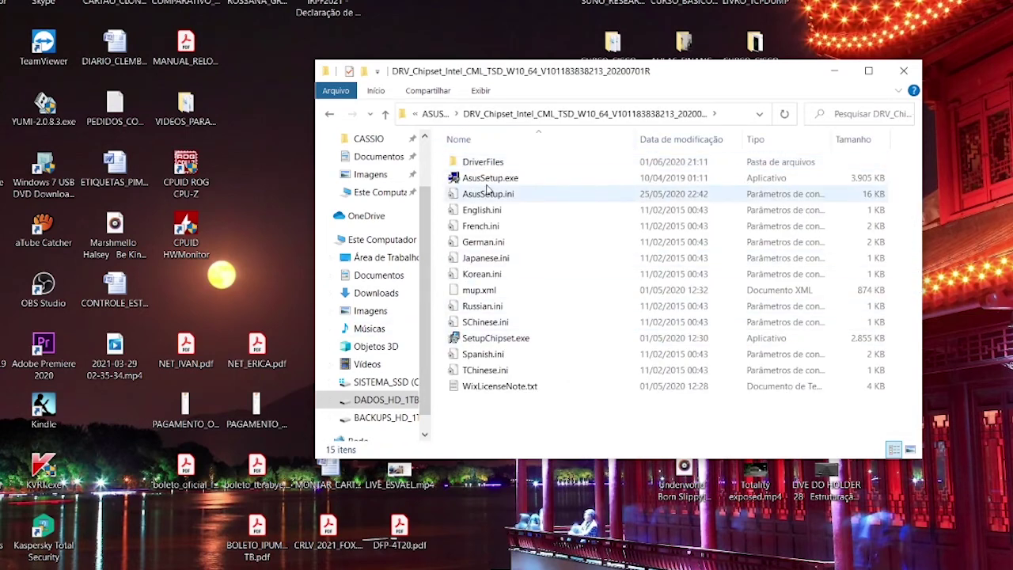
# - Close the driver folder, open the tipos_fiis project in Adobe Premiere Pro with both missing clips offline, and quit Premiere
pyautogui.click(902, 71)
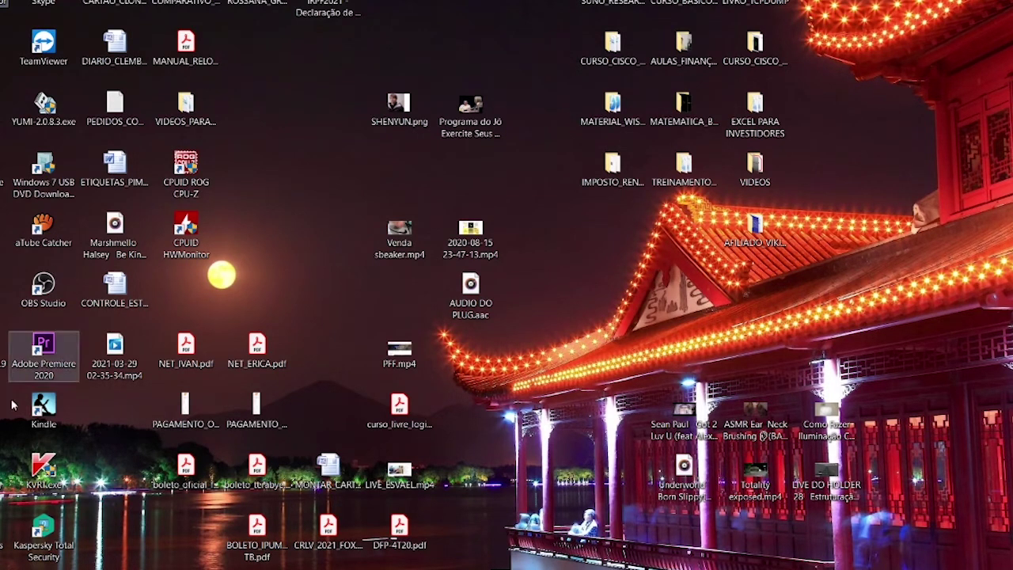
pyautogui.doubleClick(53, 351)
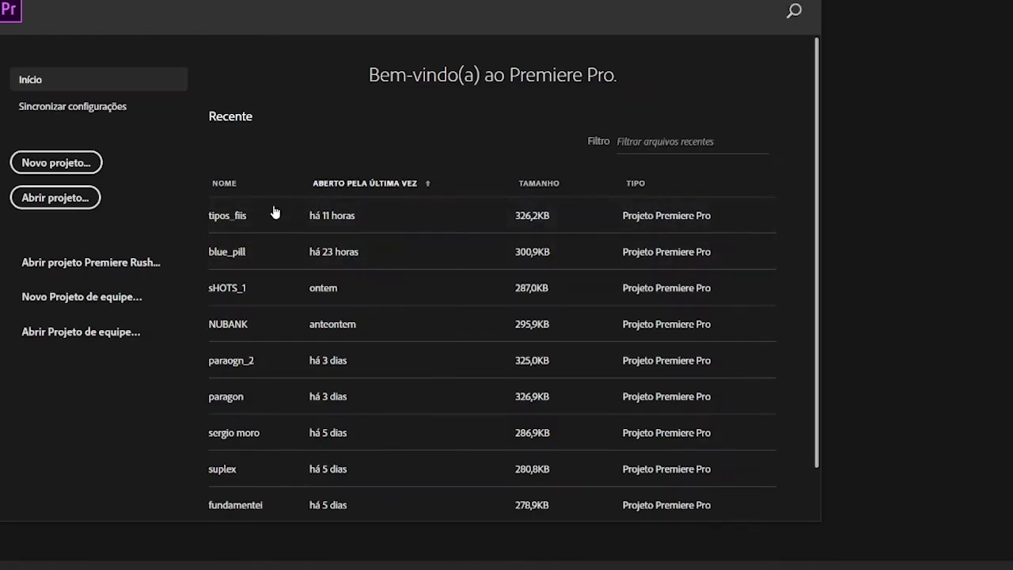
pyautogui.click(264, 214)
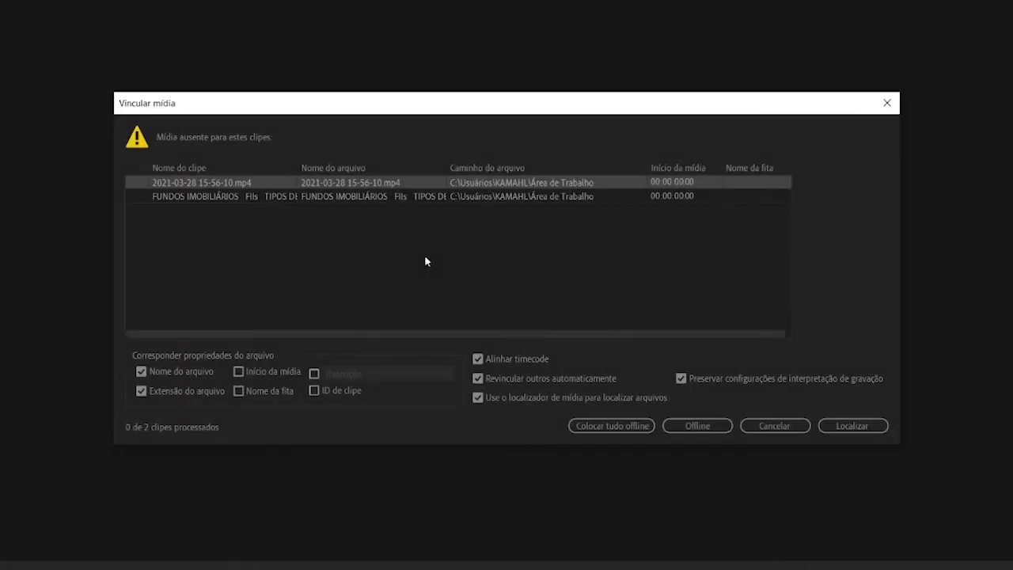
pyautogui.click(727, 427)
pyautogui.click(701, 425)
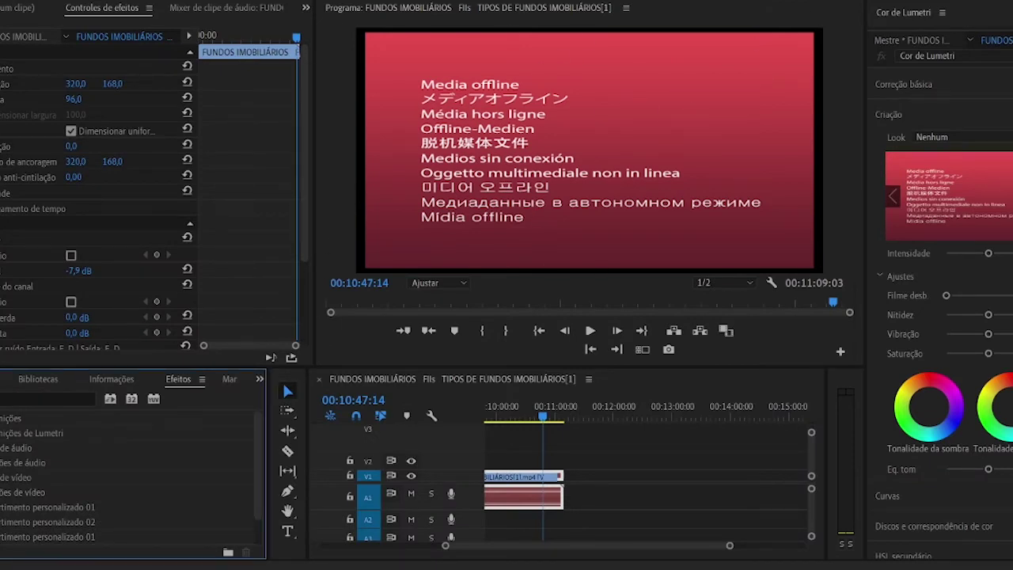
pyautogui.hotkey('ctrl', 'q')
pyautogui.click(521, 296)
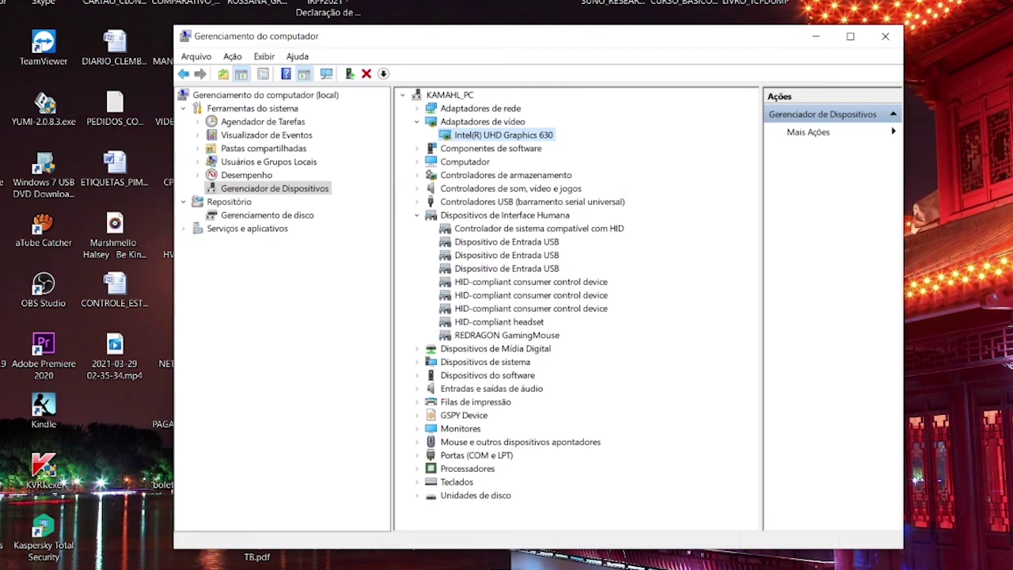
# - Switch to Chrome to review the Intel Graphics - Windows 10 DCH Drivers page, and go back to expand the UHD Graphics 630 driver list
pyautogui.click(490, 522)
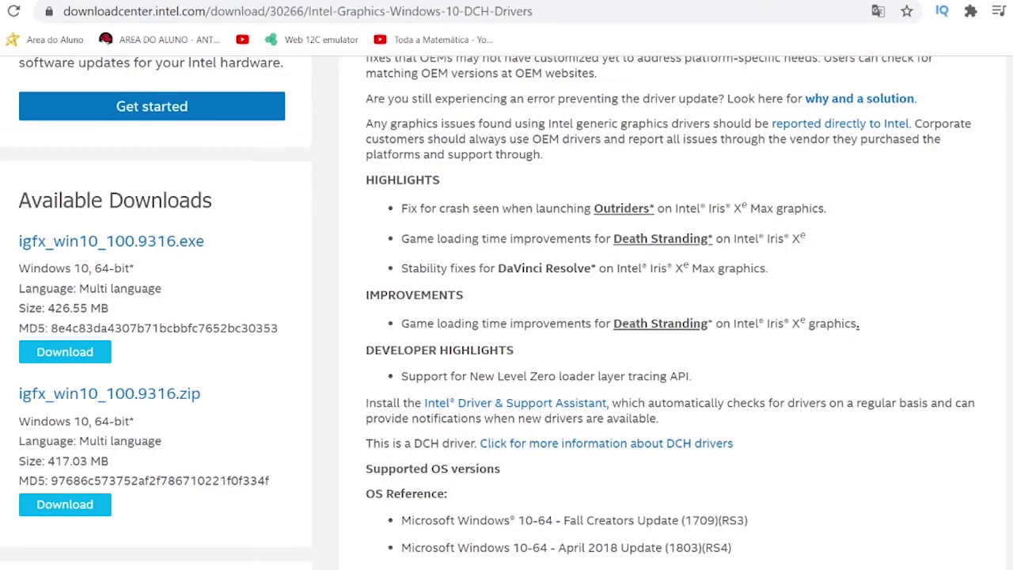
pyautogui.scroll(5, 507, 316)
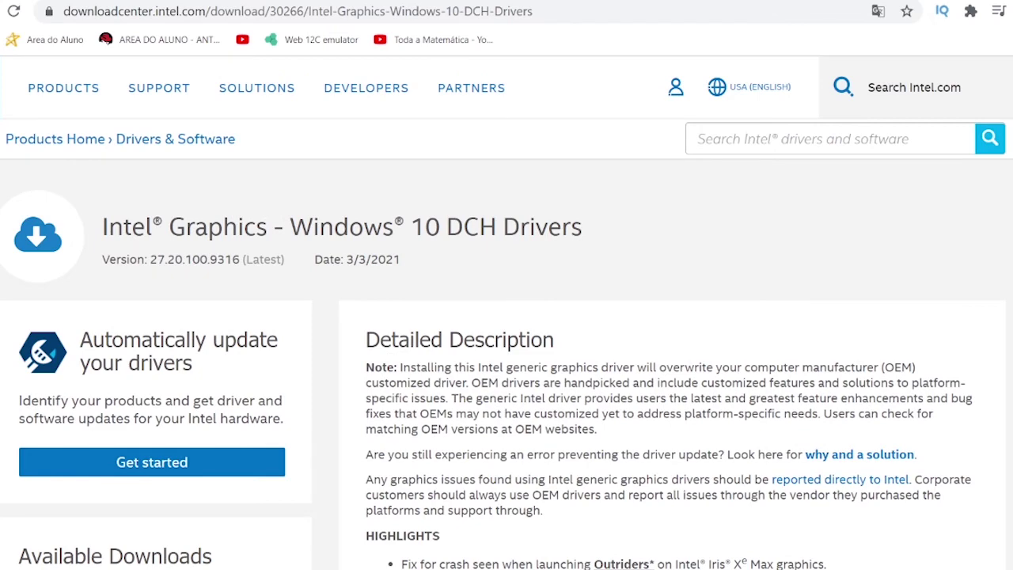
pyautogui.scroll(-2, 506, 316)
pyautogui.scroll(-2, 506, 317)
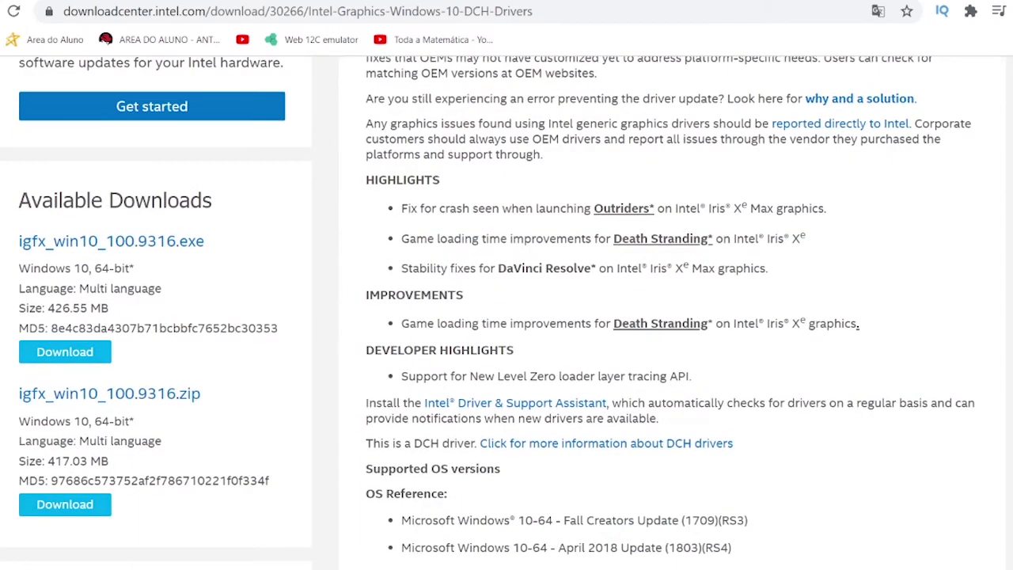
pyautogui.scroll(5, 506, 317)
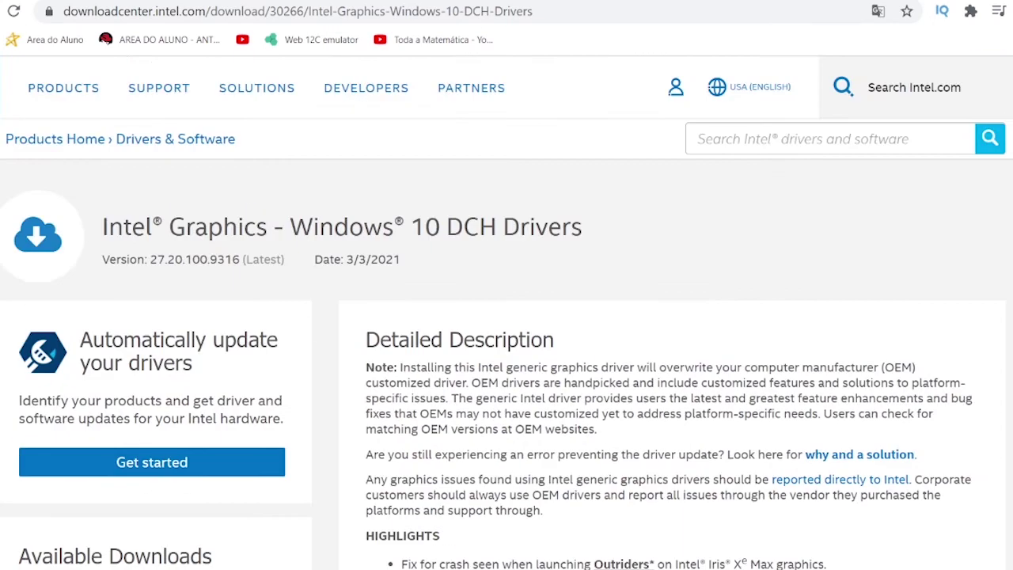
pyautogui.hotkey('alt', 'Left')
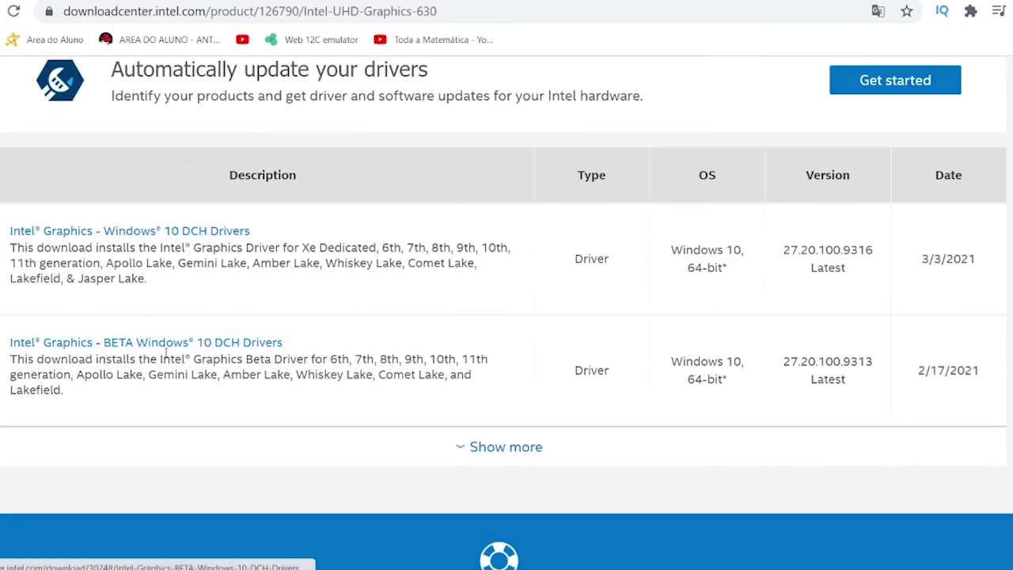
pyautogui.click(483, 449)
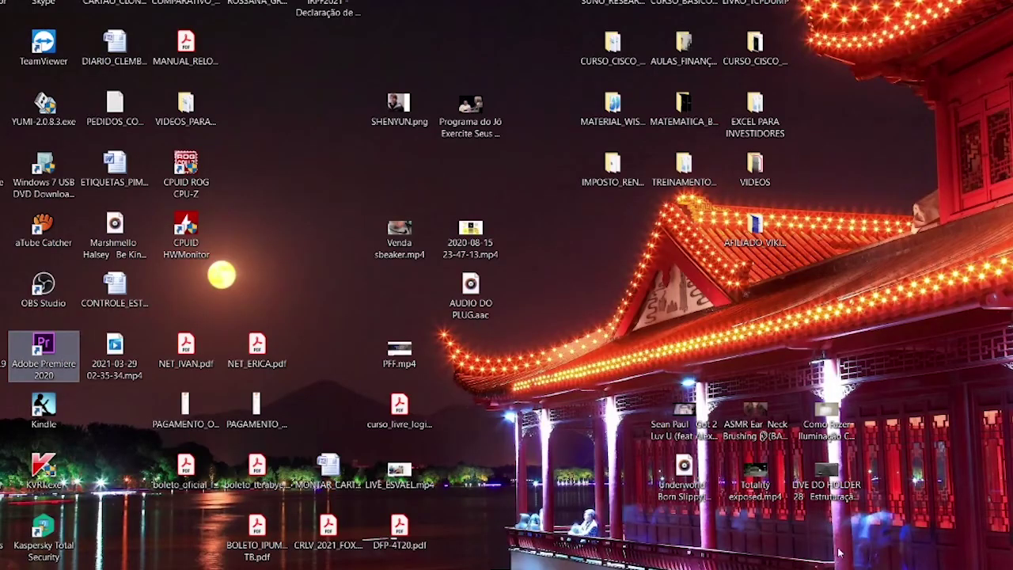
# - Launch Adobe Premiere 2020 again from the desktop
pyautogui.doubleClick(42, 358)
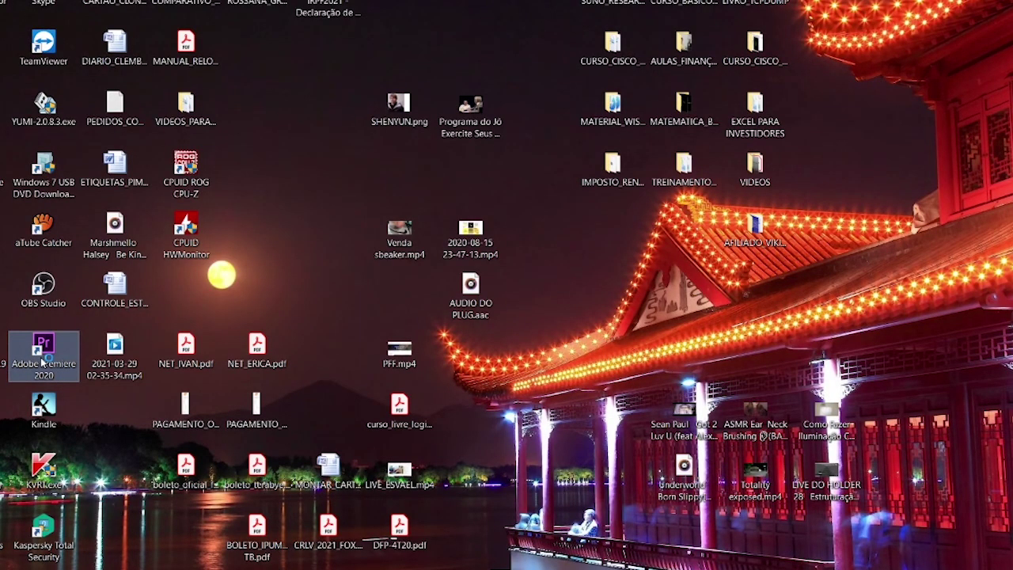